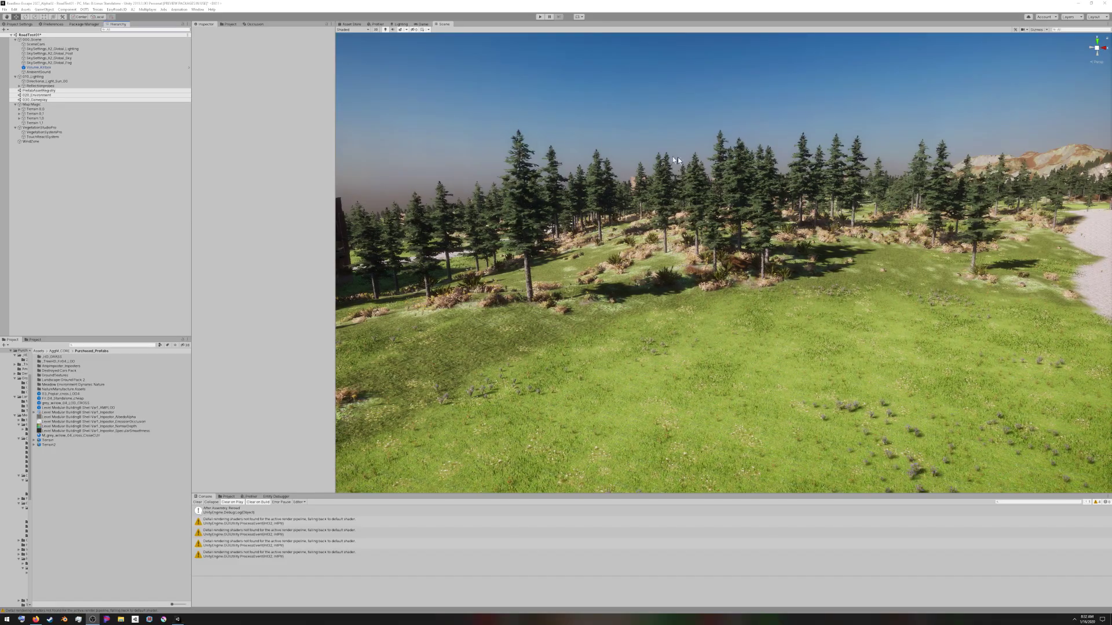
Step: Frame the brick building in the Scene view, look around it, then deselect it
{"action": "right_click_drag", "start_coordinate": [677, 158], "coordinate": [738, 333]}
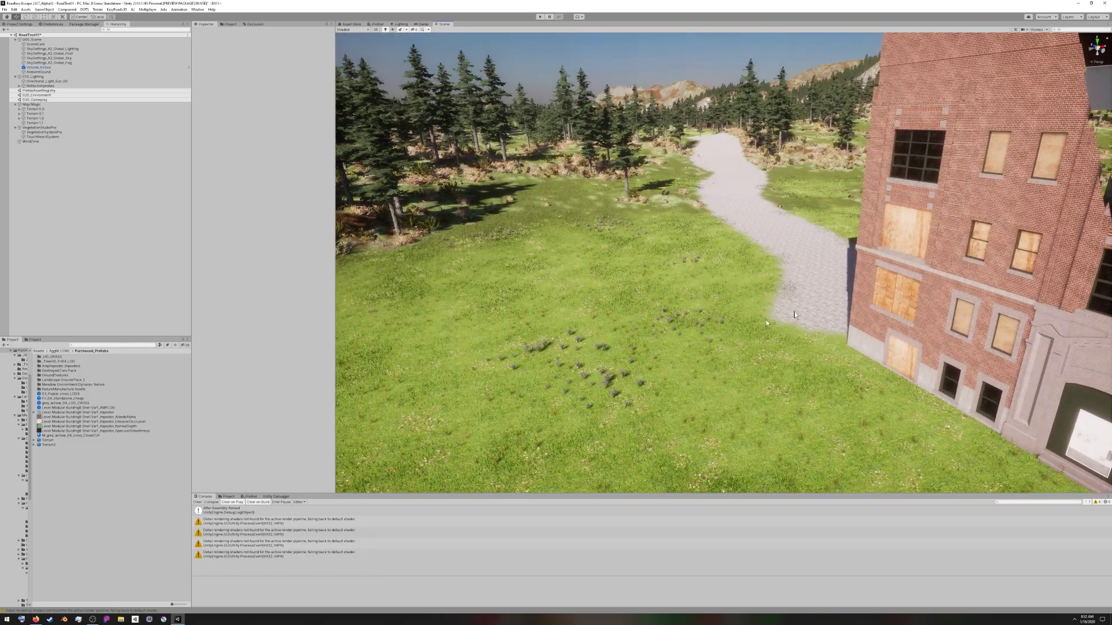
{"action": "left_click", "coordinate": [929, 256]}
{"action": "key", "text": "f"}
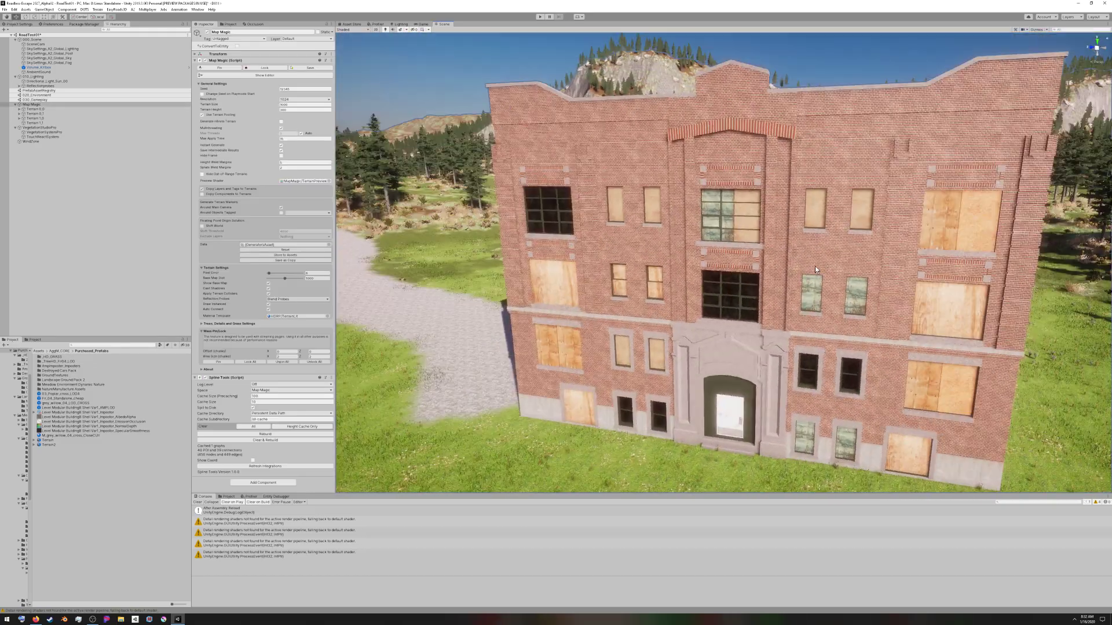
{"action": "scroll", "coordinate": [807, 268], "scroll_direction": "down", "scroll_amount": 6}
{"action": "right_click_drag", "start_coordinate": [807, 268], "coordinate": [725, 270]}
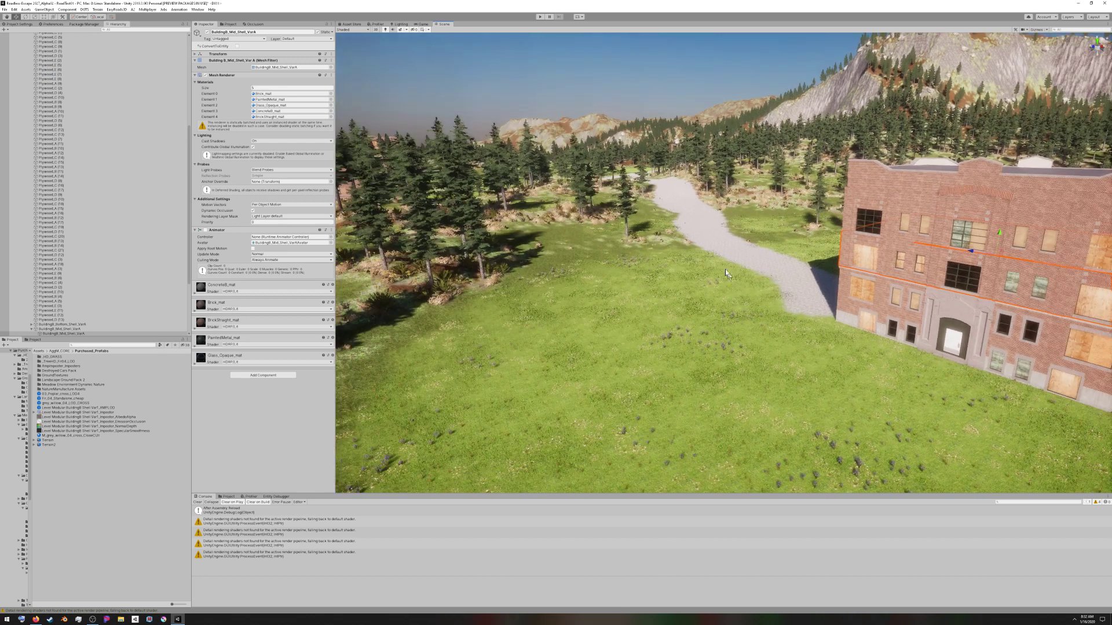
{"action": "left_click", "coordinate": [668, 86]}
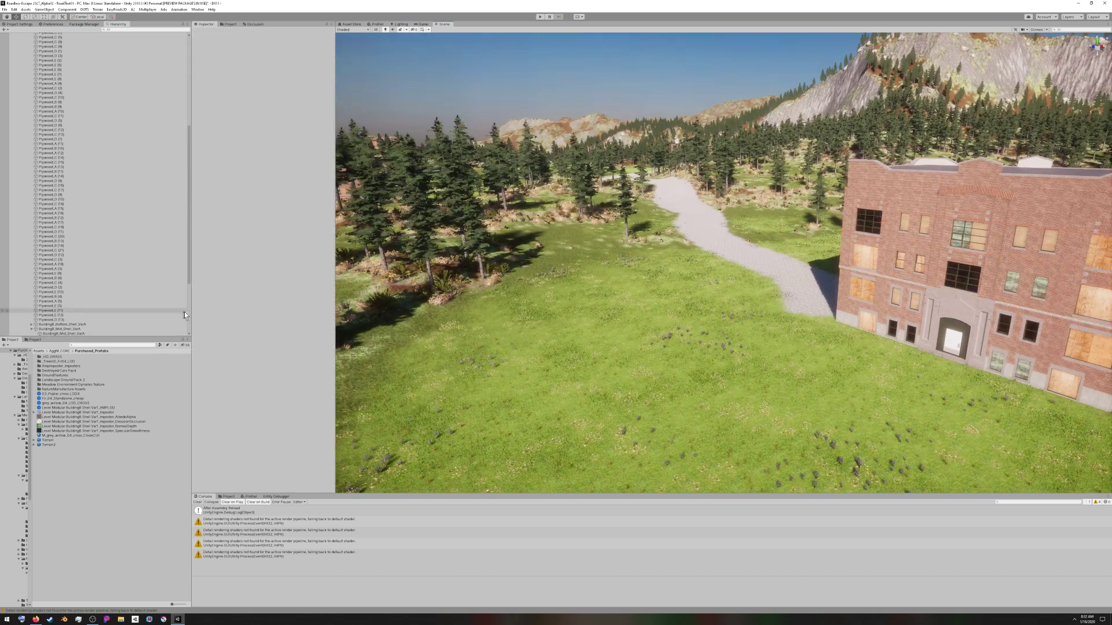
Step: Narrow the Hierarchy and Inspector columns to widen the Scene view
{"action": "left_click_drag", "start_coordinate": [191, 311], "coordinate": [116, 315]}
{"action": "left_click_drag", "start_coordinate": [324, 325], "coordinate": [197, 329]}
{"action": "right_click_drag", "start_coordinate": [670, 182], "coordinate": [729, 278]}
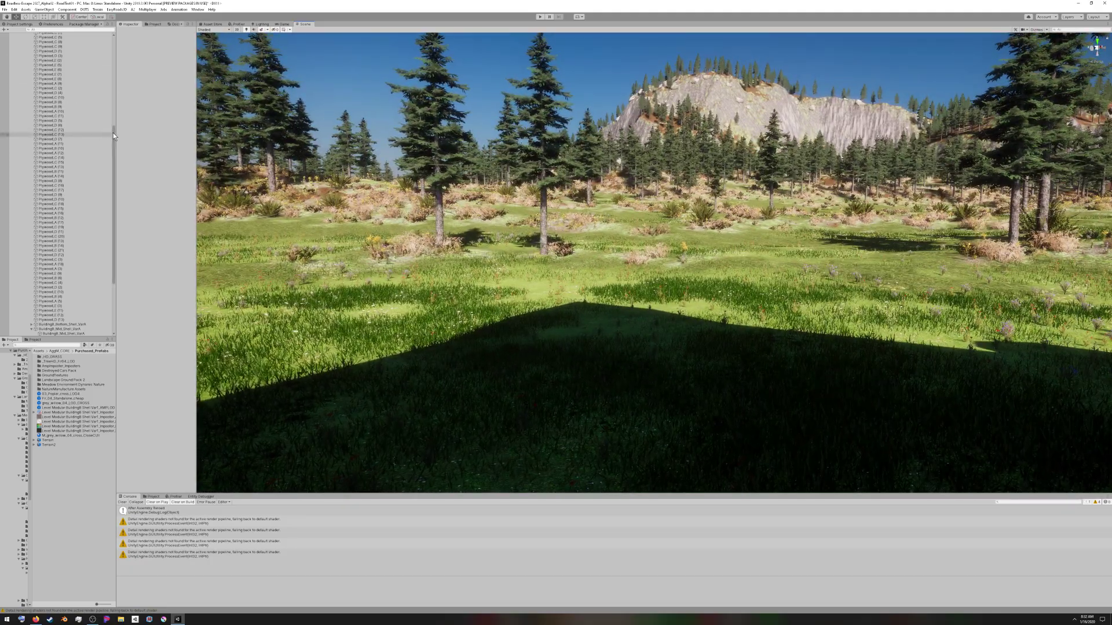
Step: Collapse Level Modular Building8 in the Hierarchy and select VegetationStudioPro
{"action": "left_click_drag", "start_coordinate": [113, 133], "coordinate": [126, 22]}
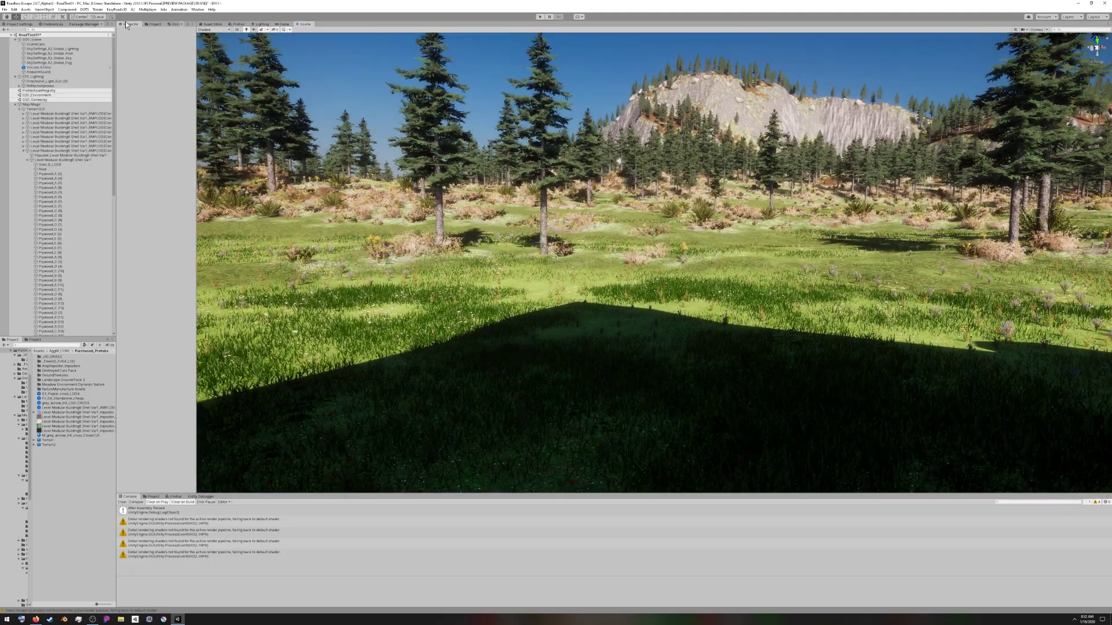
{"action": "left_click", "coordinate": [23, 151]}
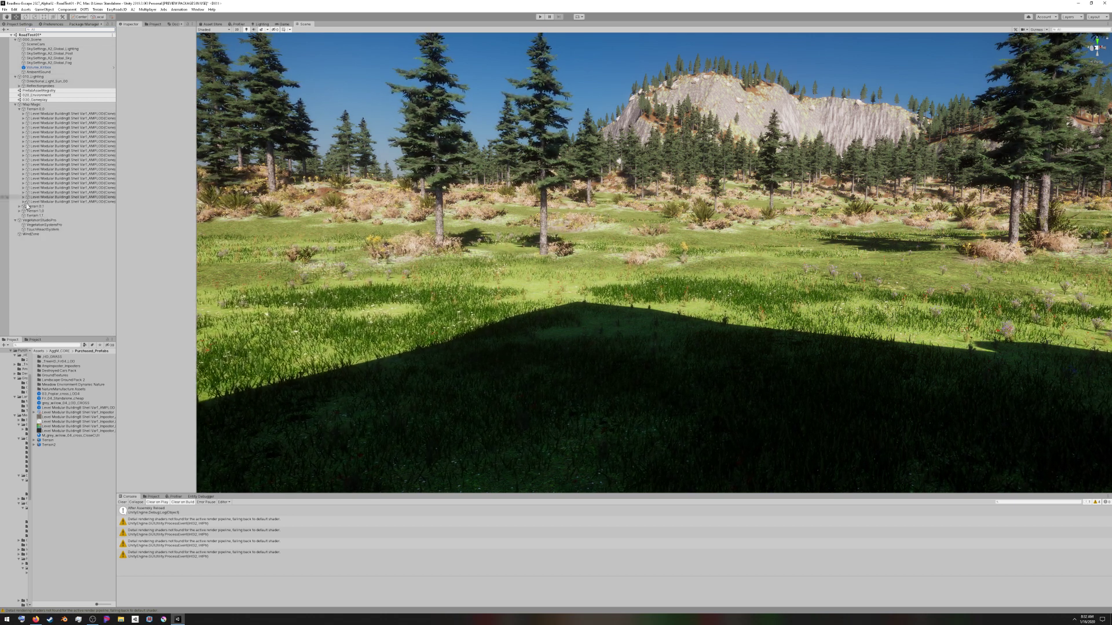
{"action": "left_click", "coordinate": [48, 220]}
Step: Fly the camera up over the terrain and select the Map Magic terrain
{"action": "left_click", "coordinate": [56, 225]}
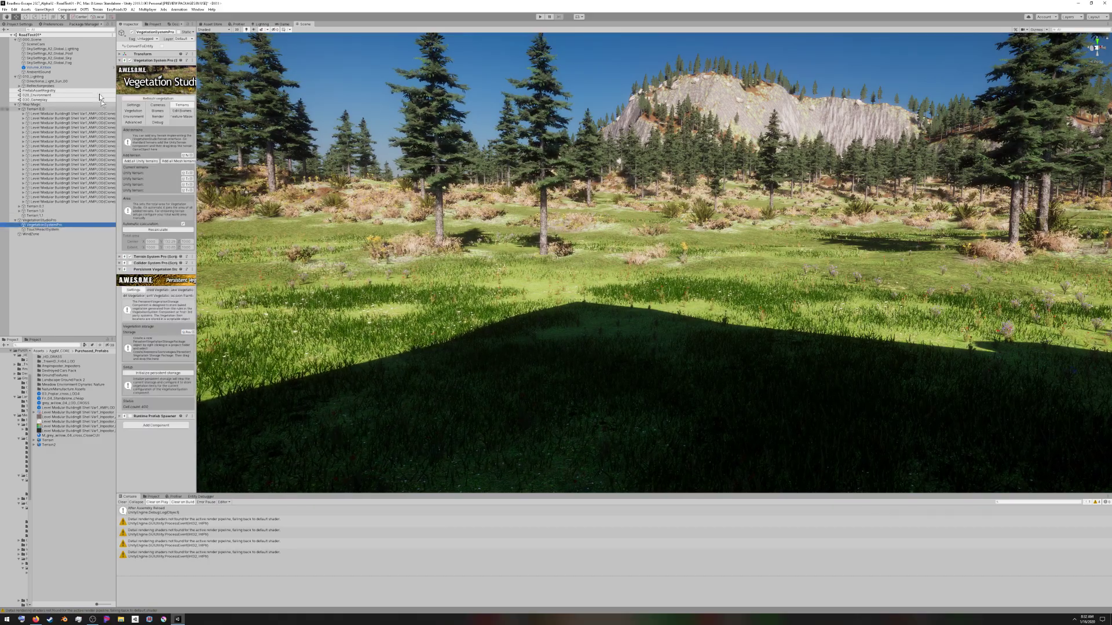
{"action": "right_click_drag", "start_coordinate": [550, 231], "coordinate": [596, 238]}
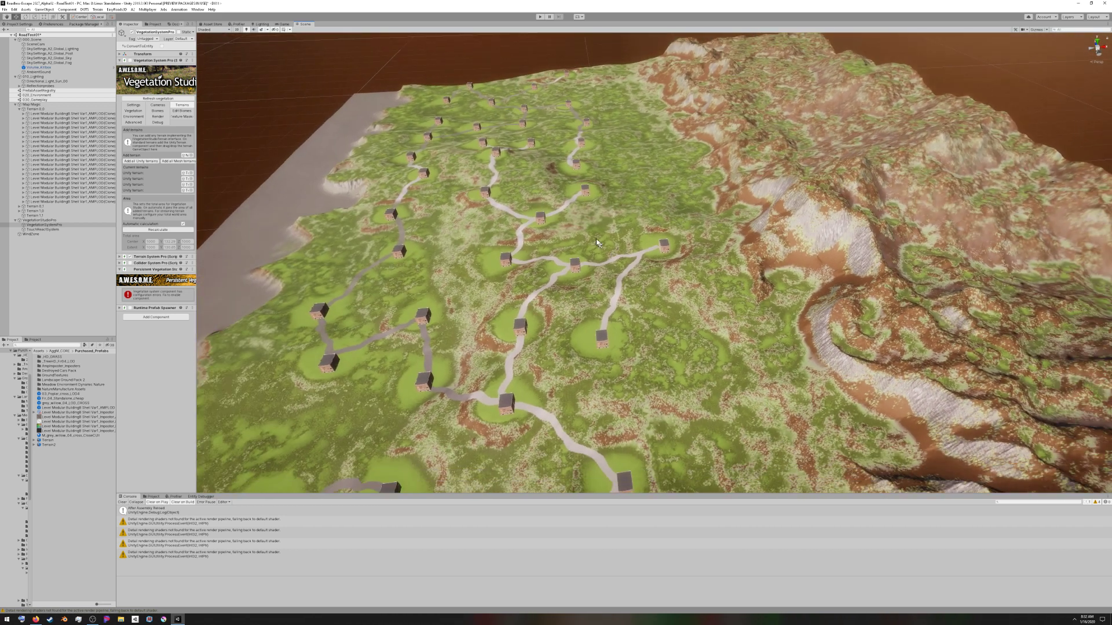
{"action": "left_click", "coordinate": [548, 217]}
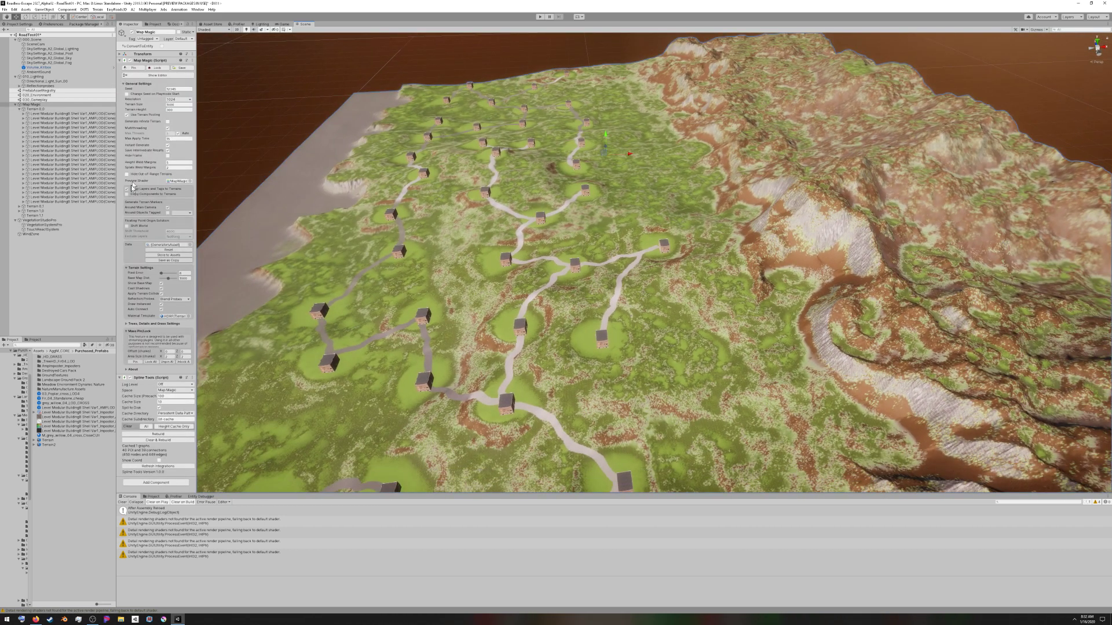
{"action": "right_click_drag", "start_coordinate": [563, 209], "coordinate": [647, 265]}
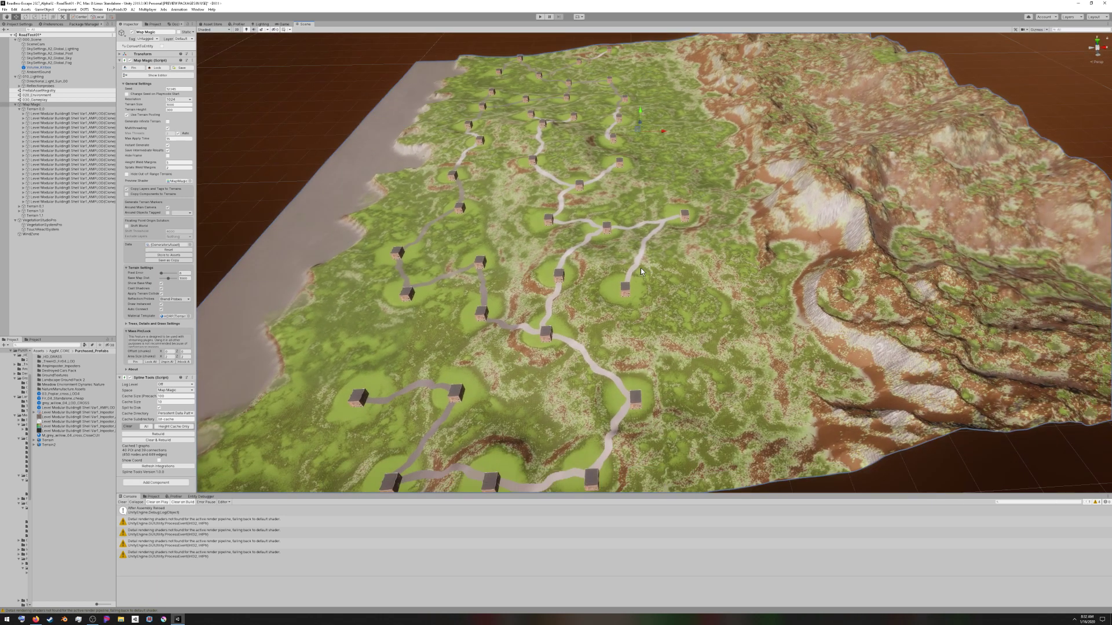
Step: Survey the roads between buildings, then open the Map Magic graph with Show Editor
{"action": "scroll", "coordinate": [642, 269], "scroll_direction": "down", "scroll_amount": 3}
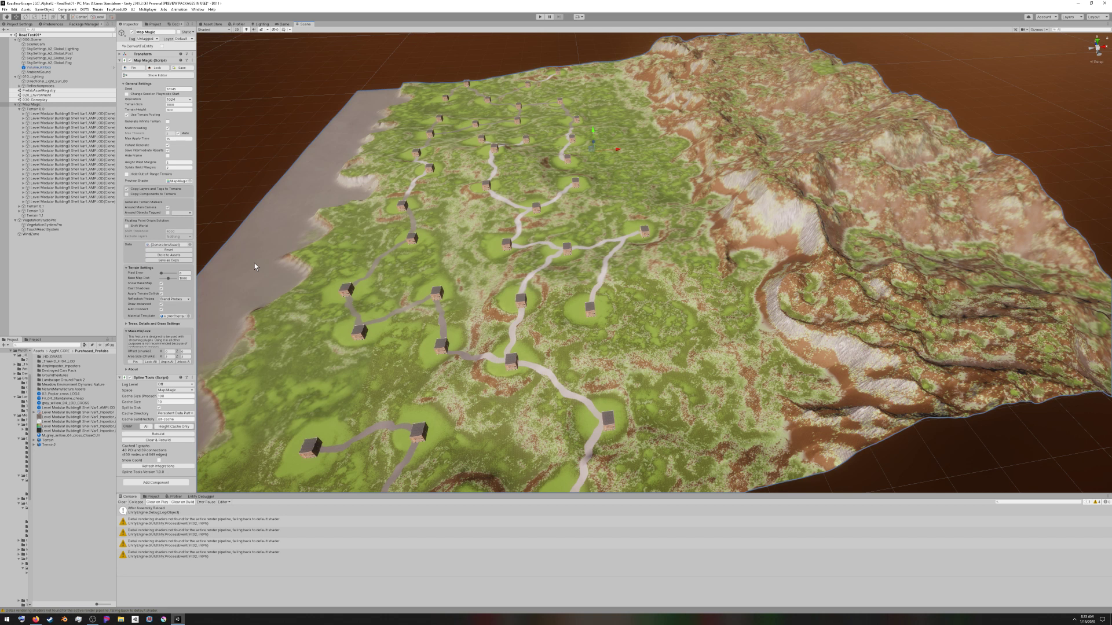
{"action": "scroll", "coordinate": [255, 263], "scroll_direction": "down", "scroll_amount": 5}
{"action": "scroll", "coordinate": [335, 293], "scroll_direction": "down", "scroll_amount": 2}
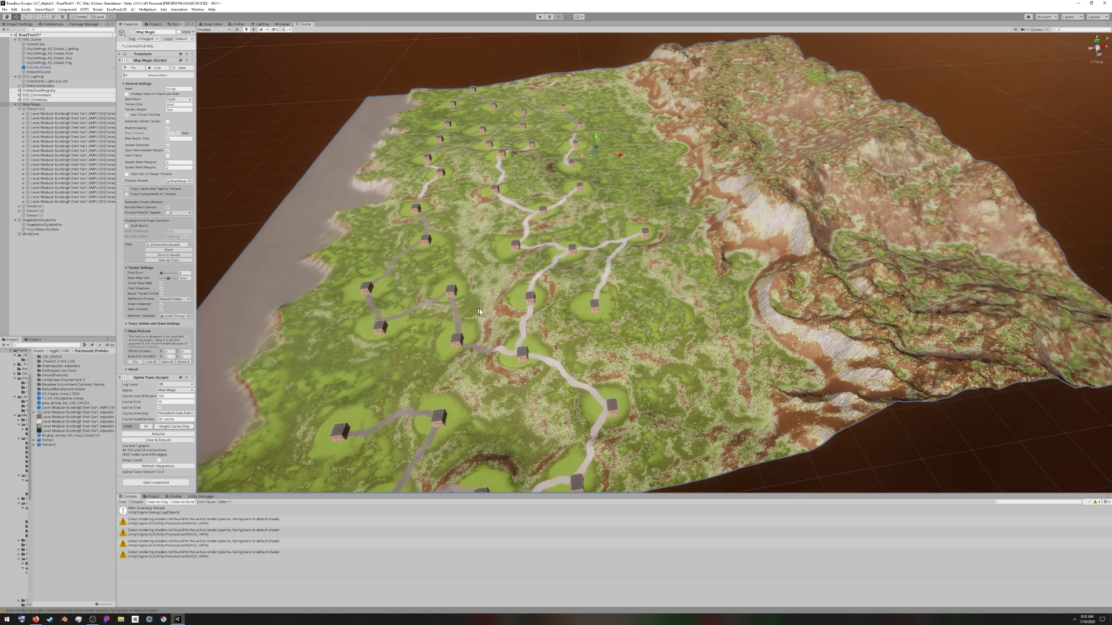
{"action": "scroll", "coordinate": [471, 308], "scroll_direction": "up", "scroll_amount": 3}
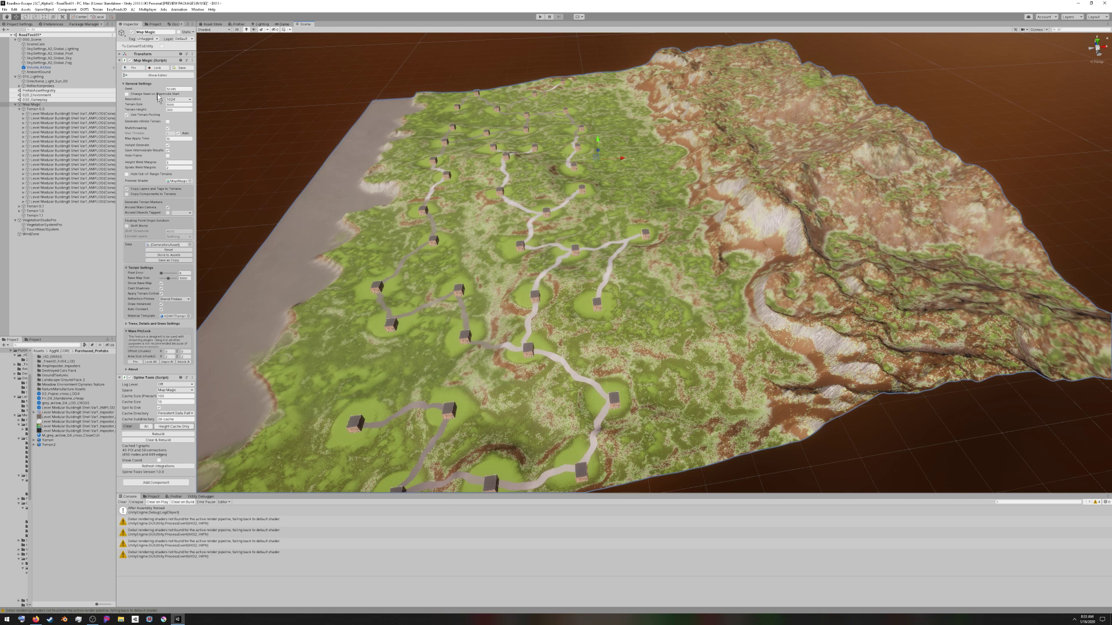
{"action": "left_click", "coordinate": [157, 75]}
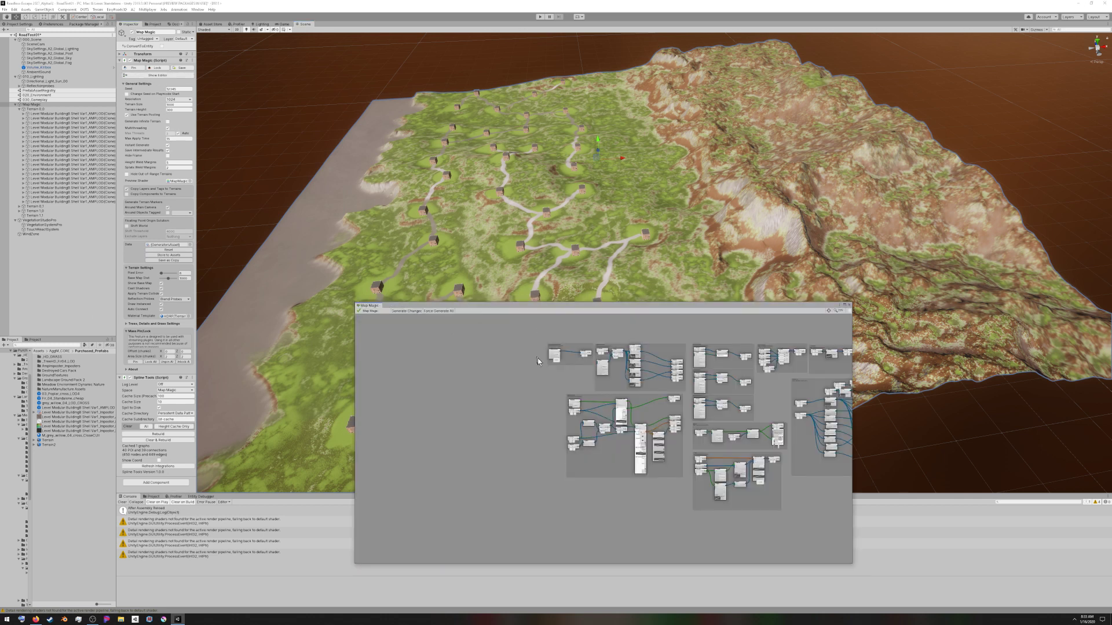
Step: Move the Map Magic window to the top left and enlarge it to nearly full screen
{"action": "left_click_drag", "start_coordinate": [397, 307], "coordinate": [74, 55]}
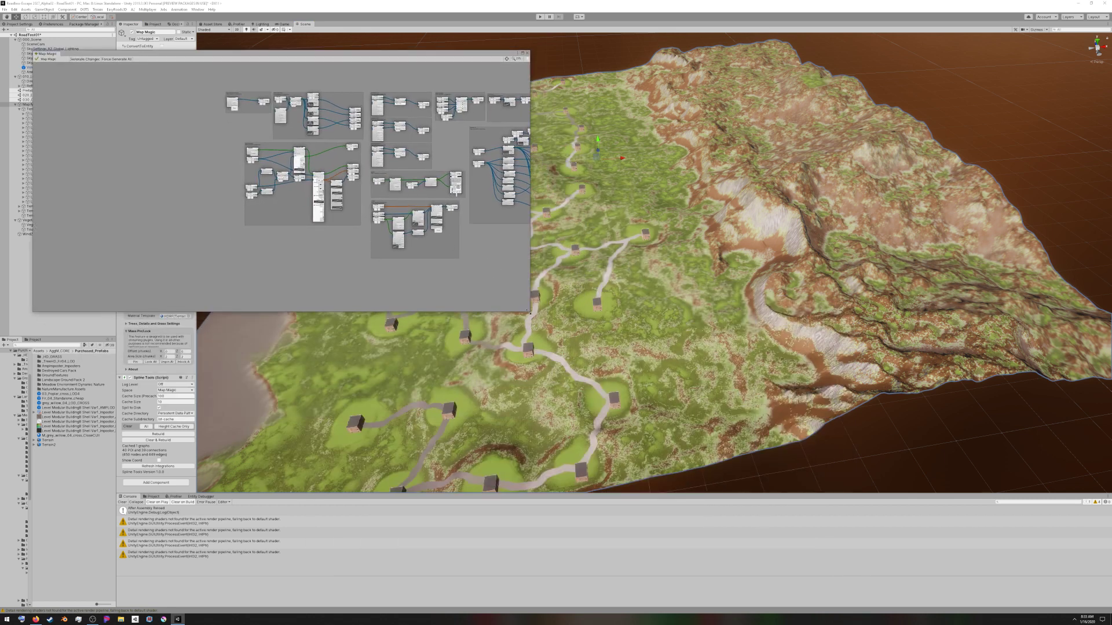
{"action": "left_click_drag", "start_coordinate": [528, 311], "coordinate": [1044, 564]}
{"action": "scroll", "coordinate": [405, 220], "scroll_direction": "up", "scroll_amount": 4}
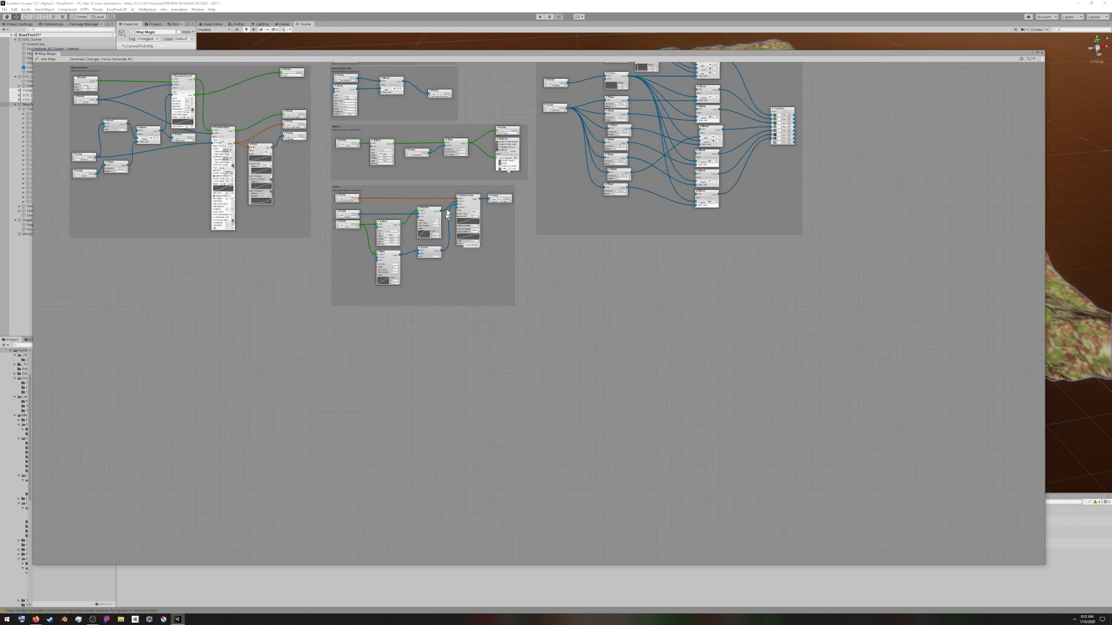
{"action": "middle_click_drag", "start_coordinate": [316, 233], "coordinate": [496, 328]}
{"action": "scroll", "coordinate": [495, 329], "scroll_direction": "up", "scroll_amount": 3}
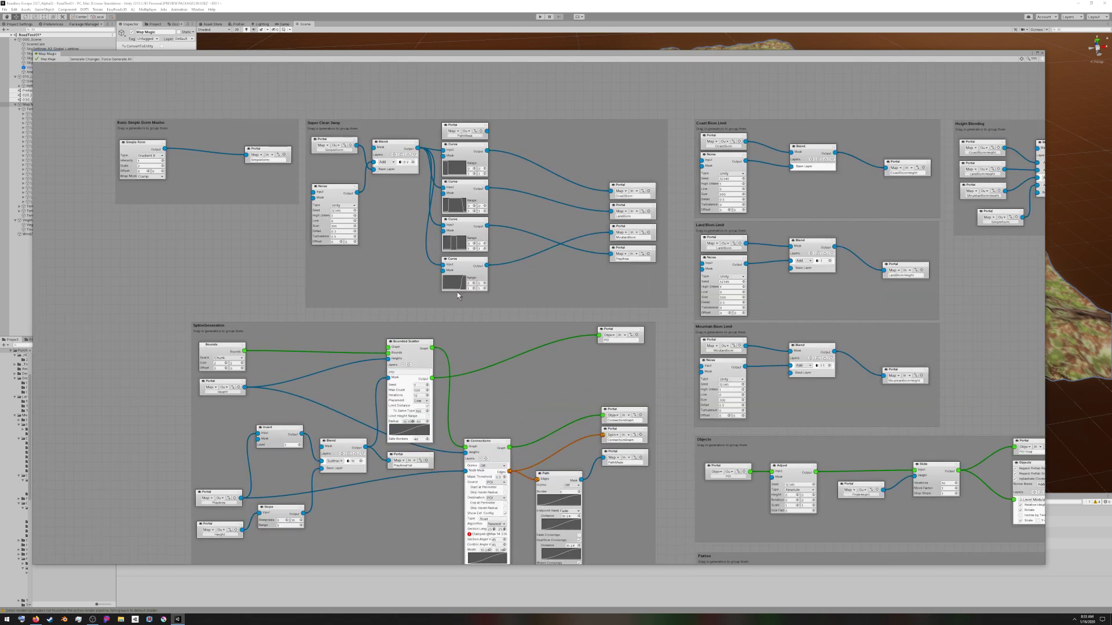
{"action": "scroll", "coordinate": [656, 378], "scroll_direction": "down", "scroll_amount": 5}
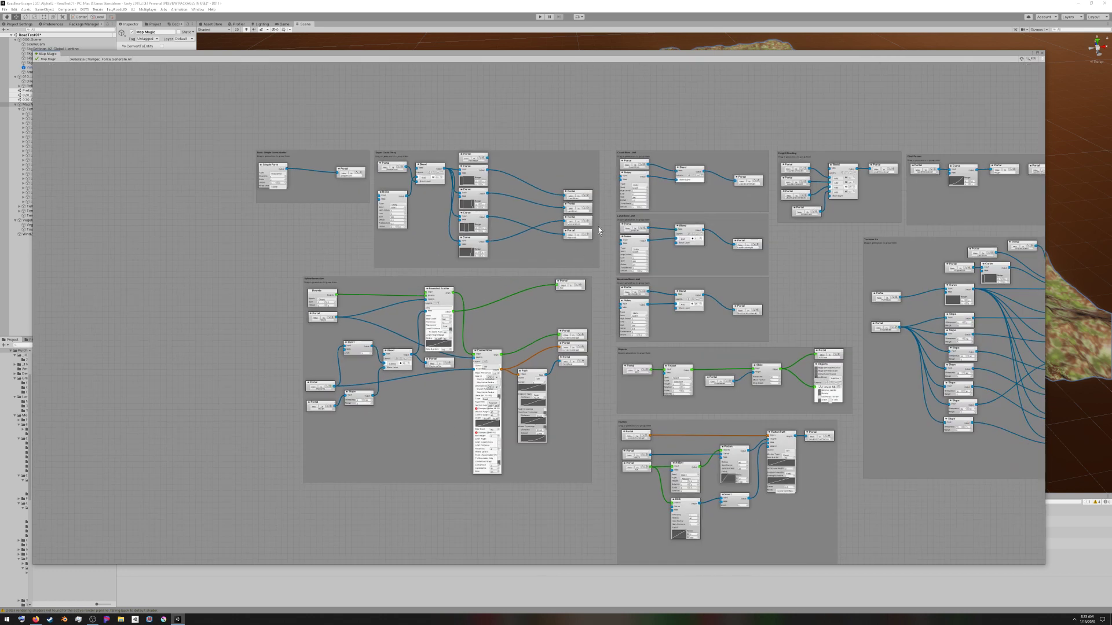
Step: Reposition node groups, including SplineGeneration and the top-left basic group
{"action": "mouse_move", "coordinate": [571, 252]}
{"action": "left_mouse_down"}
{"action": "mouse_move", "coordinate": [582, 164]}
{"action": "mouse_move", "coordinate": [334, 164]}
{"action": "mouse_move", "coordinate": [554, 202]}
{"action": "mouse_move", "coordinate": [581, 249]}
{"action": "left_mouse_up"}
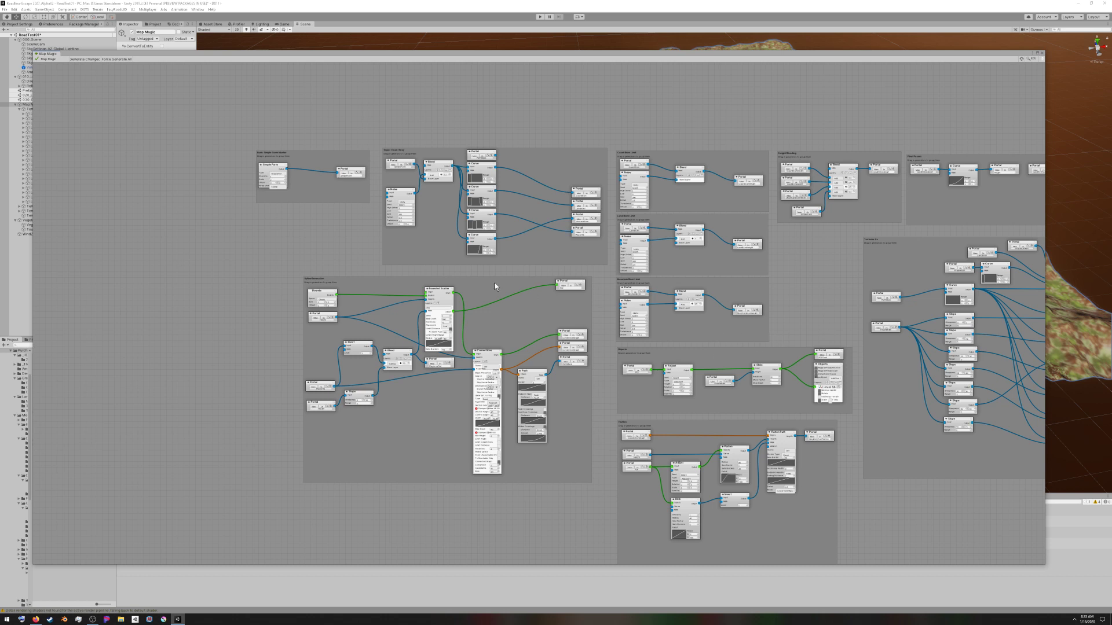
{"action": "left_click_drag", "start_coordinate": [513, 318], "coordinate": [526, 313]}
{"action": "scroll", "coordinate": [300, 193], "scroll_direction": "up", "scroll_amount": 4}
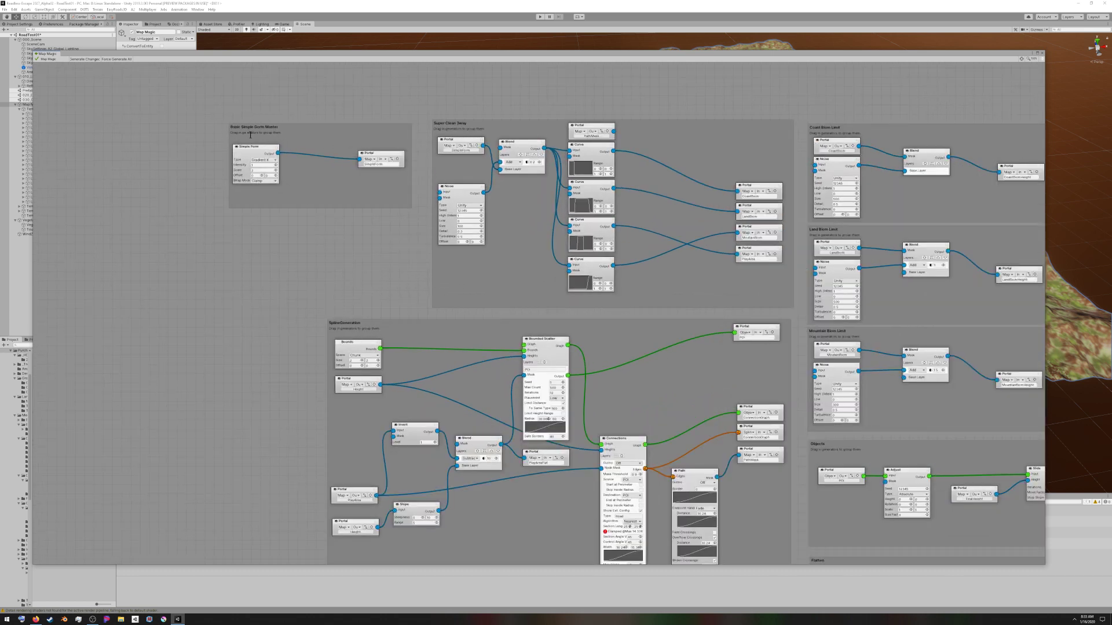
{"action": "left_click_drag", "start_coordinate": [308, 141], "coordinate": [292, 149]}
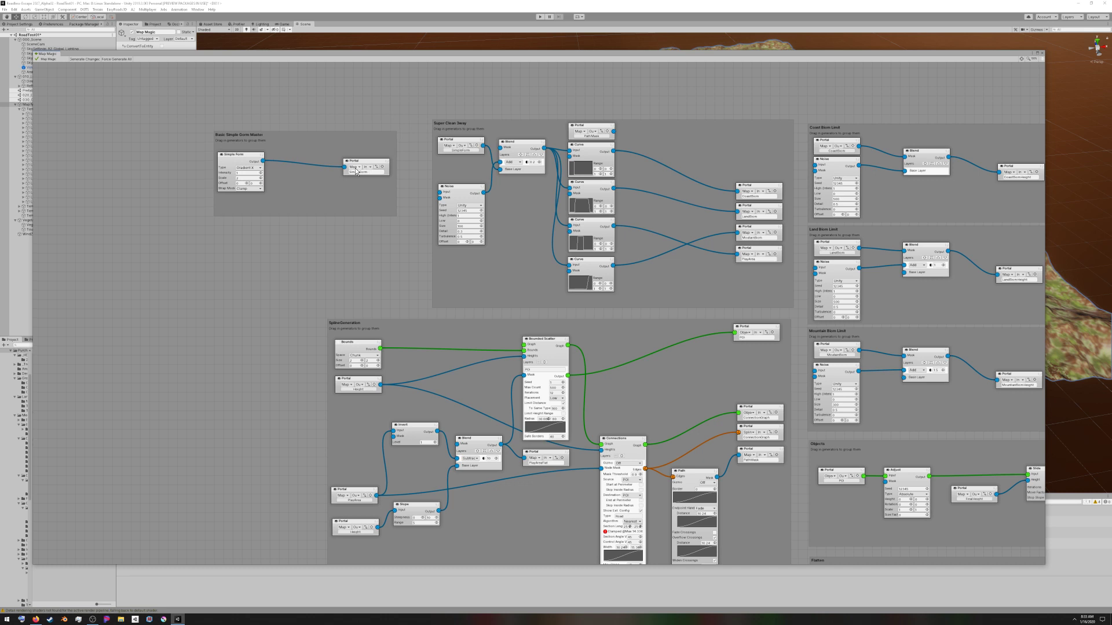
{"action": "right_click", "coordinate": [356, 195]}
Step: Set the Final Passes portal's name to FinalHeight
{"action": "middle_click_drag", "start_coordinate": [900, 218], "coordinate": [674, 224]}
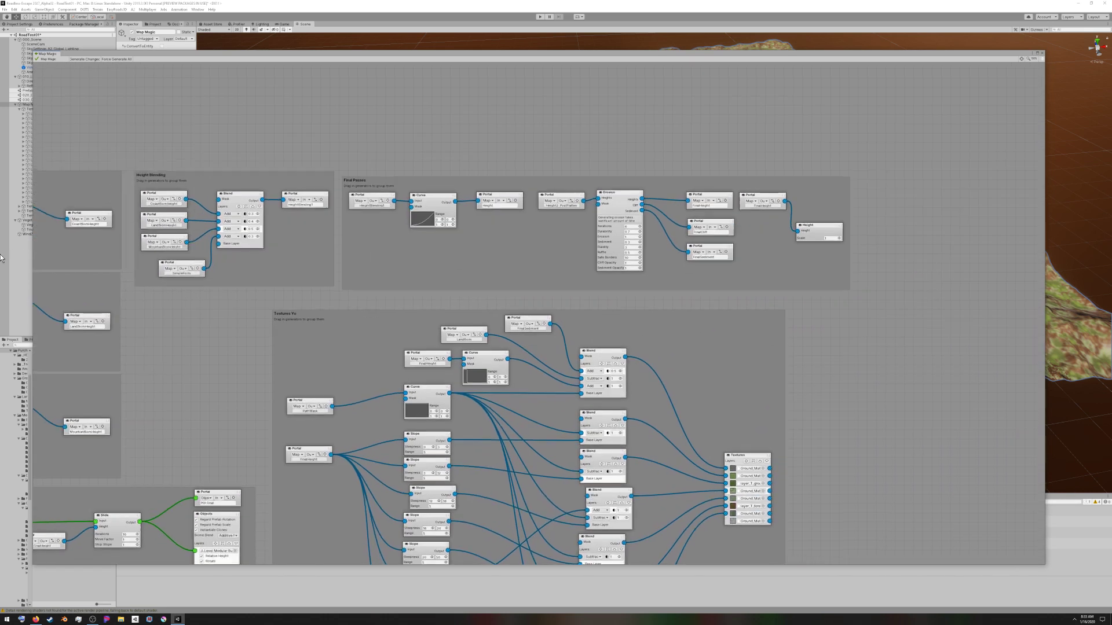
{"action": "left_click", "coordinate": [768, 205]}
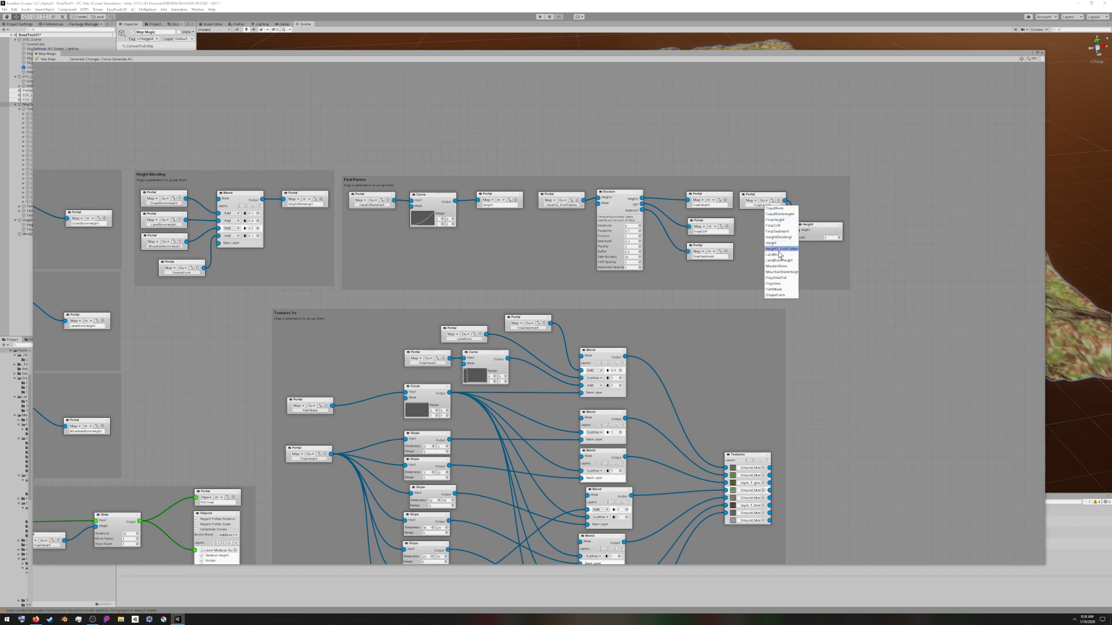
{"action": "left_click", "coordinate": [775, 220]}
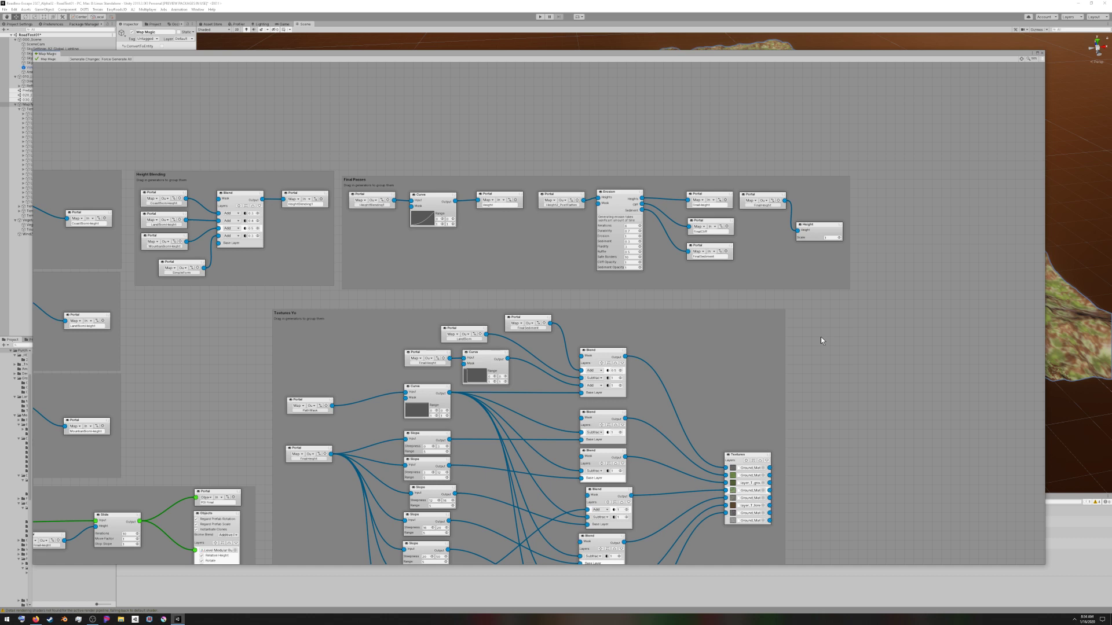
Step: Confirm the Simple Form type stays Gradient X and drag the graph window down to show the terrain
{"action": "middle_click_drag", "start_coordinate": [392, 292], "coordinate": [806, 285]}
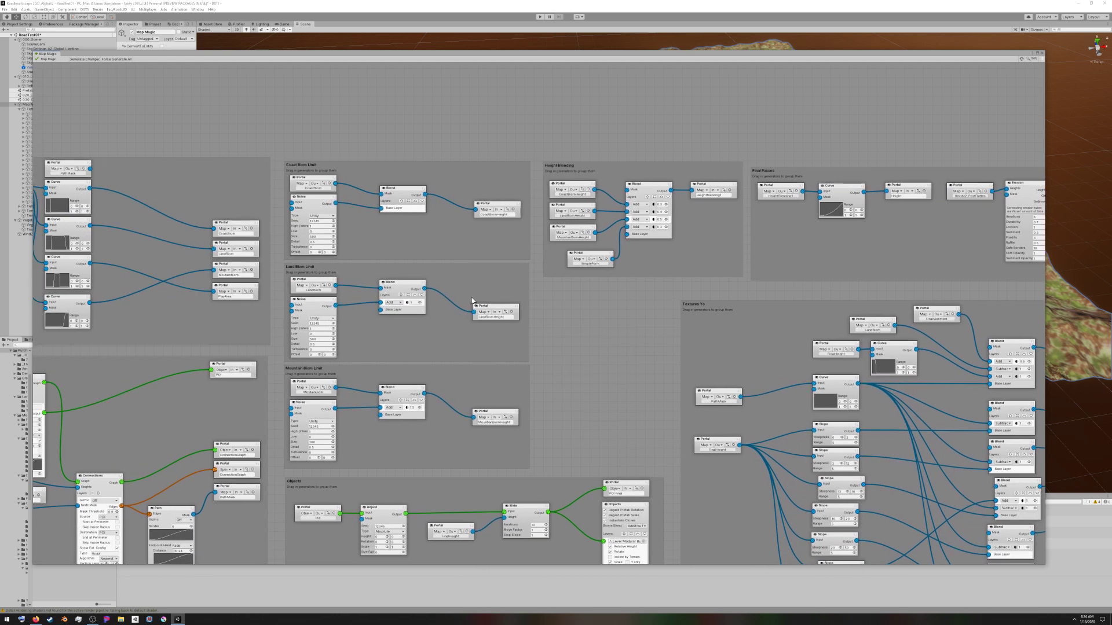
{"action": "middle_click_drag", "start_coordinate": [492, 297], "coordinate": [706, 297]}
{"action": "scroll", "coordinate": [706, 297], "scroll_direction": "down", "scroll_amount": 5}
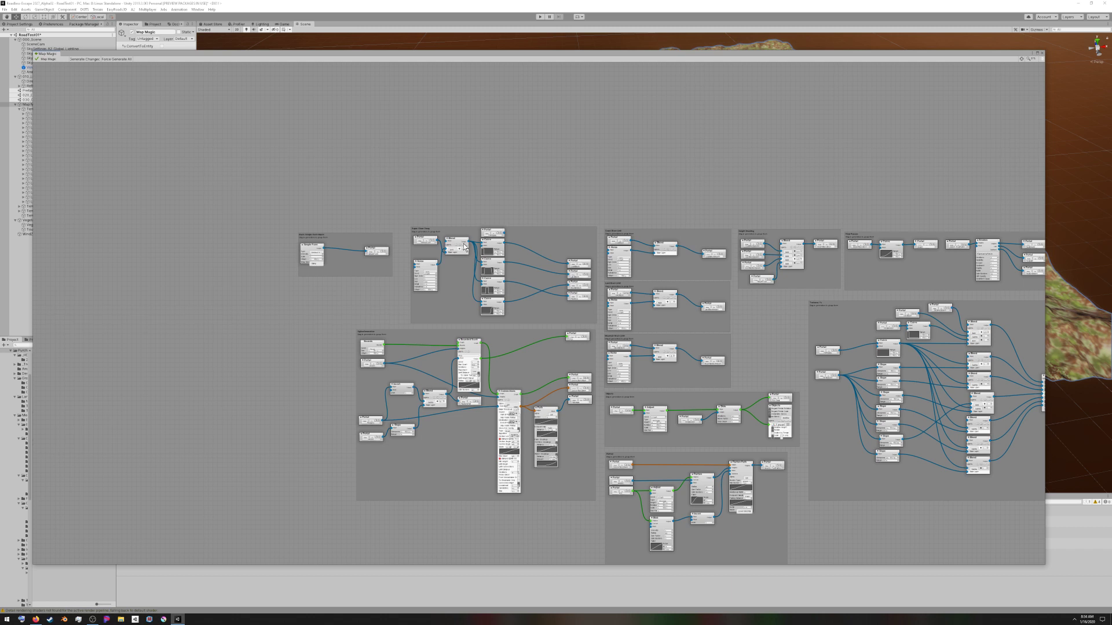
{"action": "scroll", "coordinate": [464, 246], "scroll_direction": "up", "scroll_amount": 5}
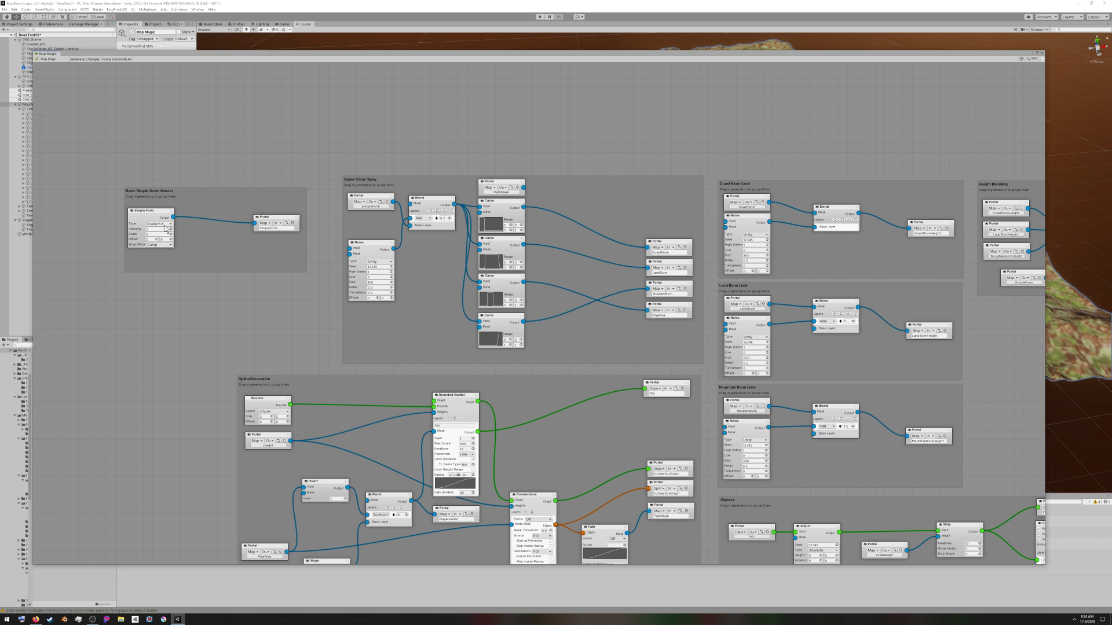
{"action": "left_click", "coordinate": [163, 224]}
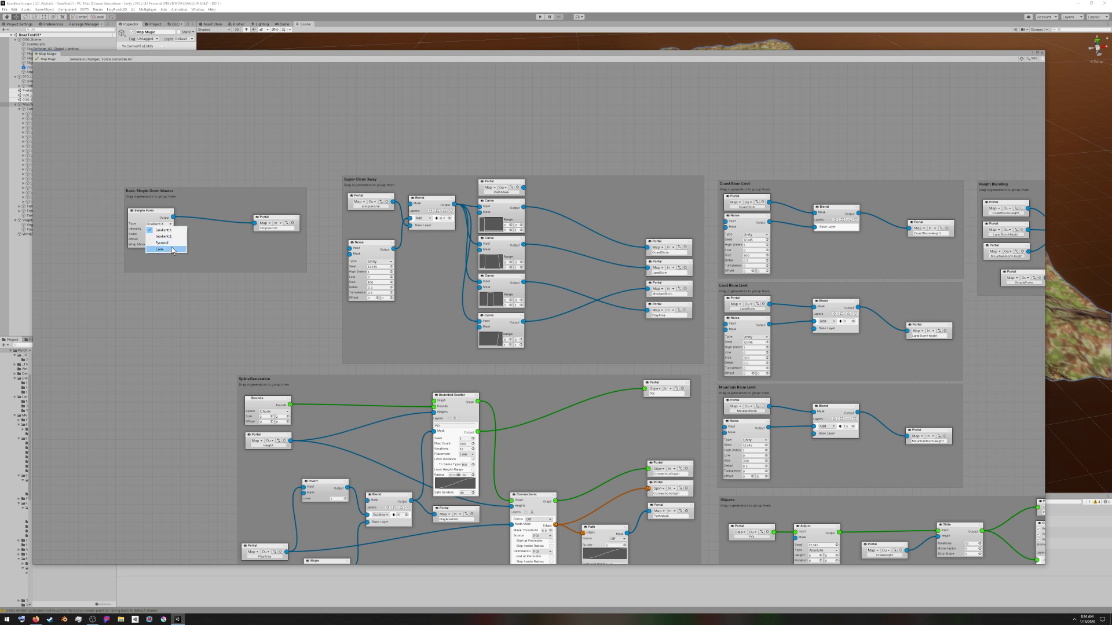
{"action": "left_click", "coordinate": [222, 188]}
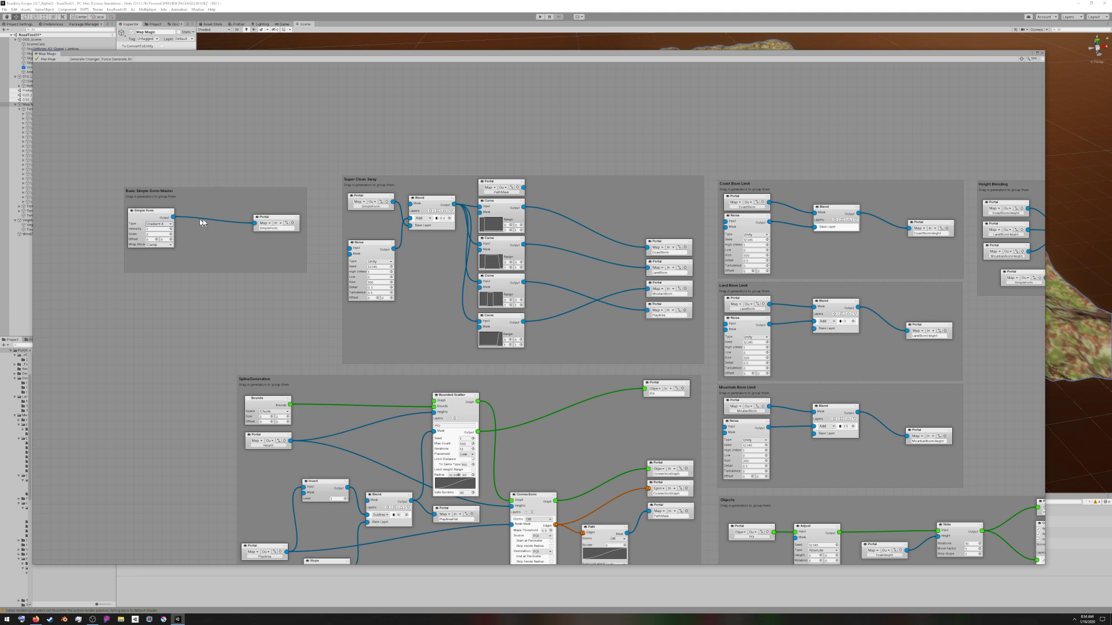
{"action": "left_click_drag", "start_coordinate": [544, 53], "coordinate": [550, 499]}
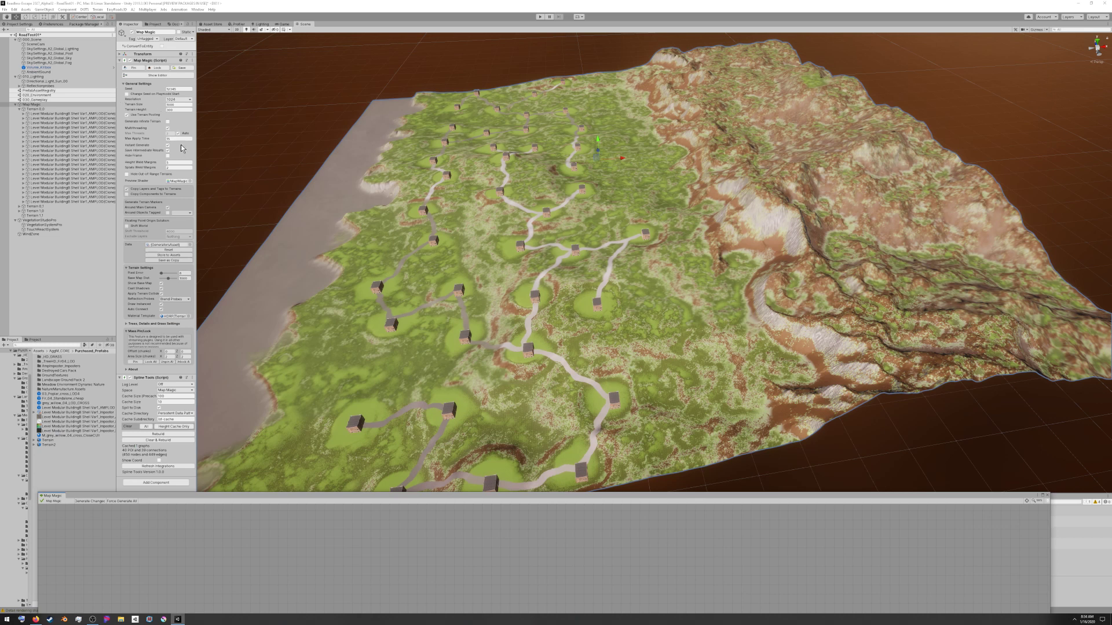
Step: Set the Map Magic terrain resolution to 256
{"action": "left_click", "coordinate": [179, 99]}
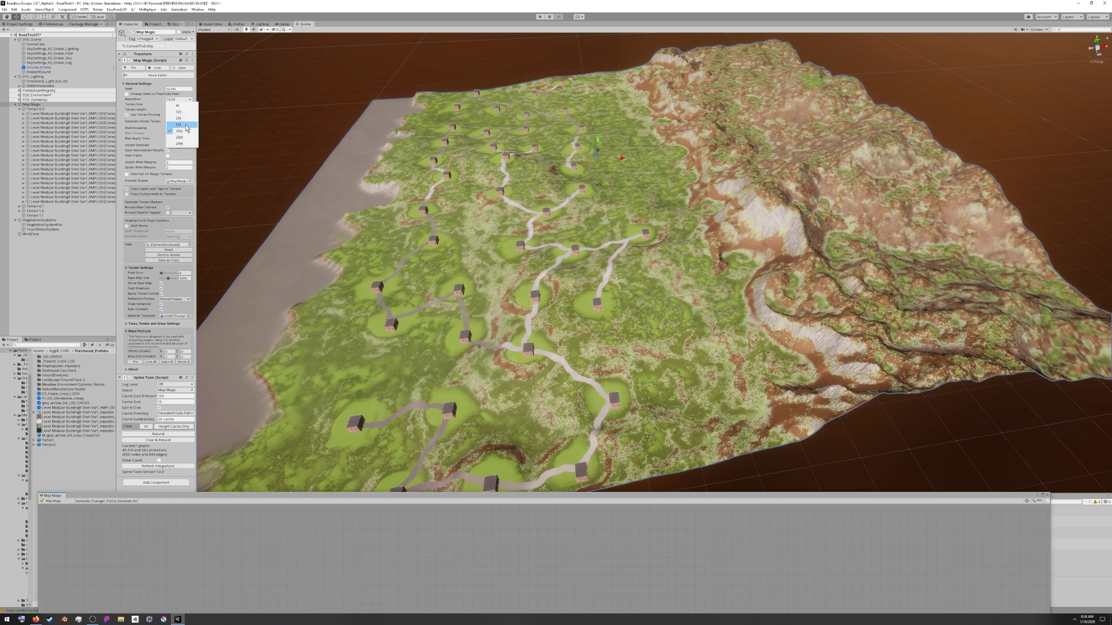
{"action": "left_click", "coordinate": [184, 119]}
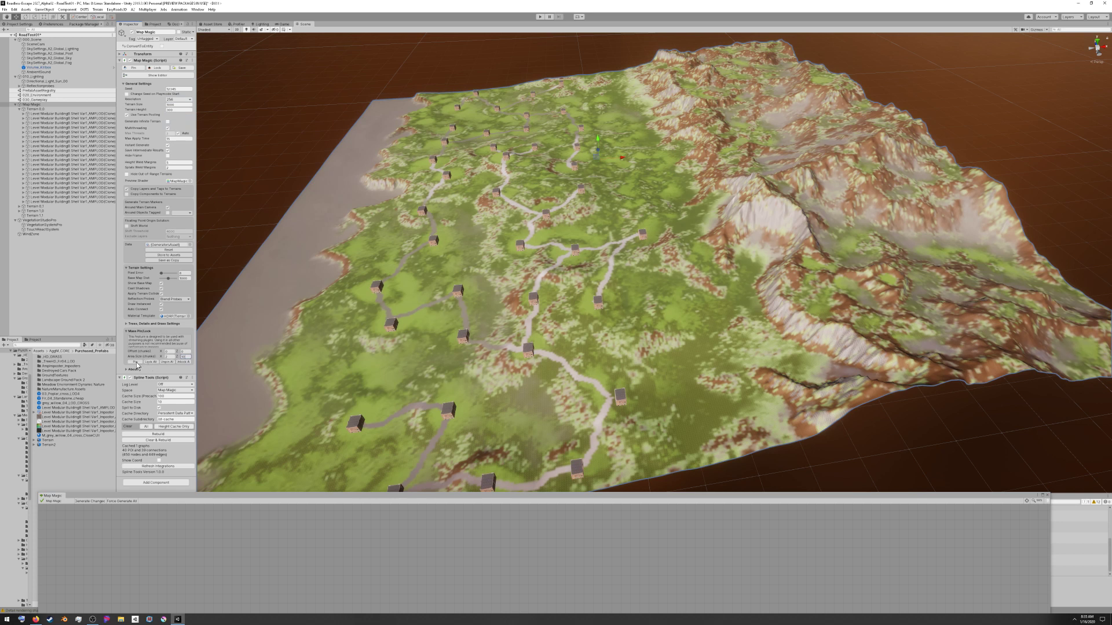
{"action": "mouse_move", "coordinate": [759, 326]}
{"action": "right_mouse_down"}
{"action": "mouse_move", "coordinate": [743, 278]}
{"action": "mouse_move", "coordinate": [741, 289]}
{"action": "mouse_move", "coordinate": [658, 161]}
{"action": "mouse_move", "coordinate": [760, 281]}
{"action": "mouse_move", "coordinate": [753, 314]}
{"action": "right_mouse_up"}
Step: Zoom out over the terrain strip and pin a new row of tiles with Mass Pin
{"action": "scroll", "coordinate": [753, 314], "scroll_direction": "down", "scroll_amount": 5}
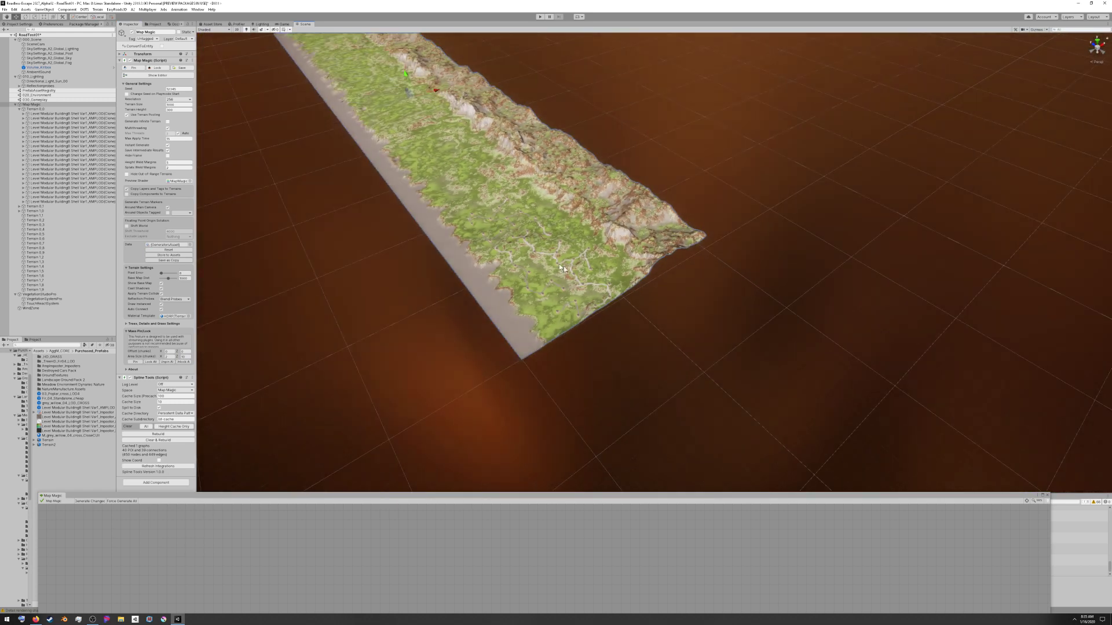
{"action": "right_click_drag", "start_coordinate": [354, 102], "coordinate": [352, 80]}
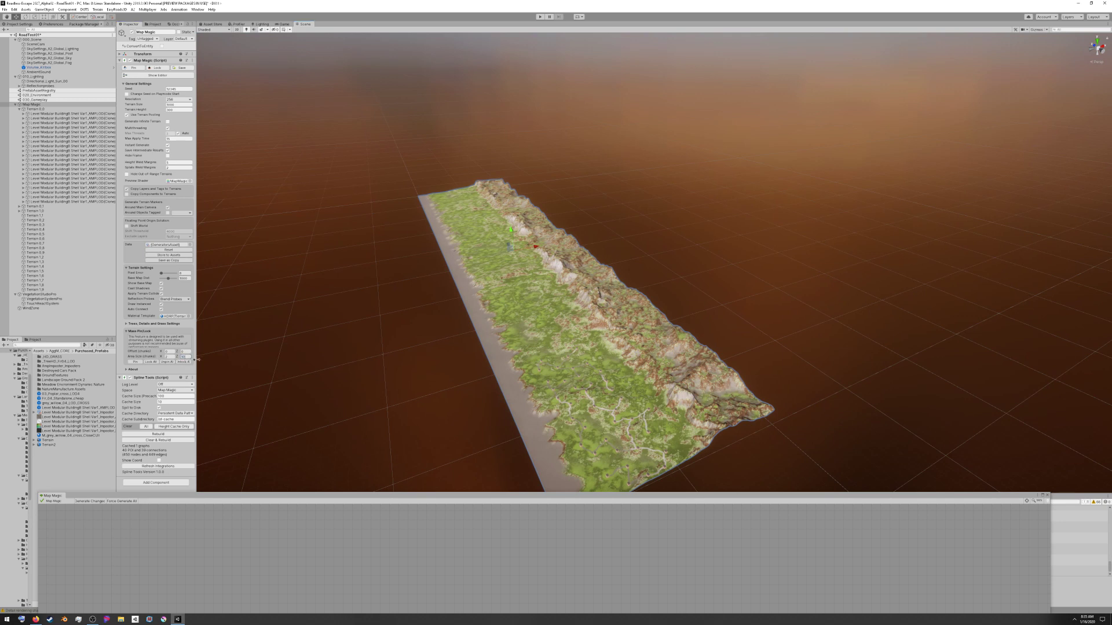
{"action": "left_click", "coordinate": [140, 362]}
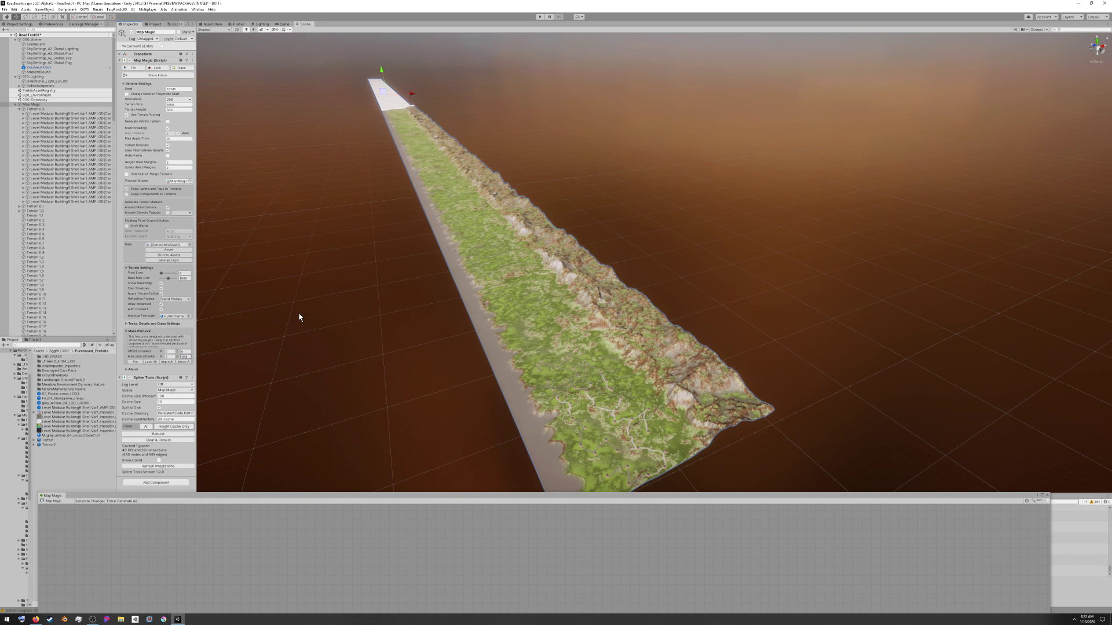
Step: Orbit and zoom in on the buildings linked by winding spline roads
{"action": "right_click_drag", "start_coordinate": [596, 382], "coordinate": [609, 410]}
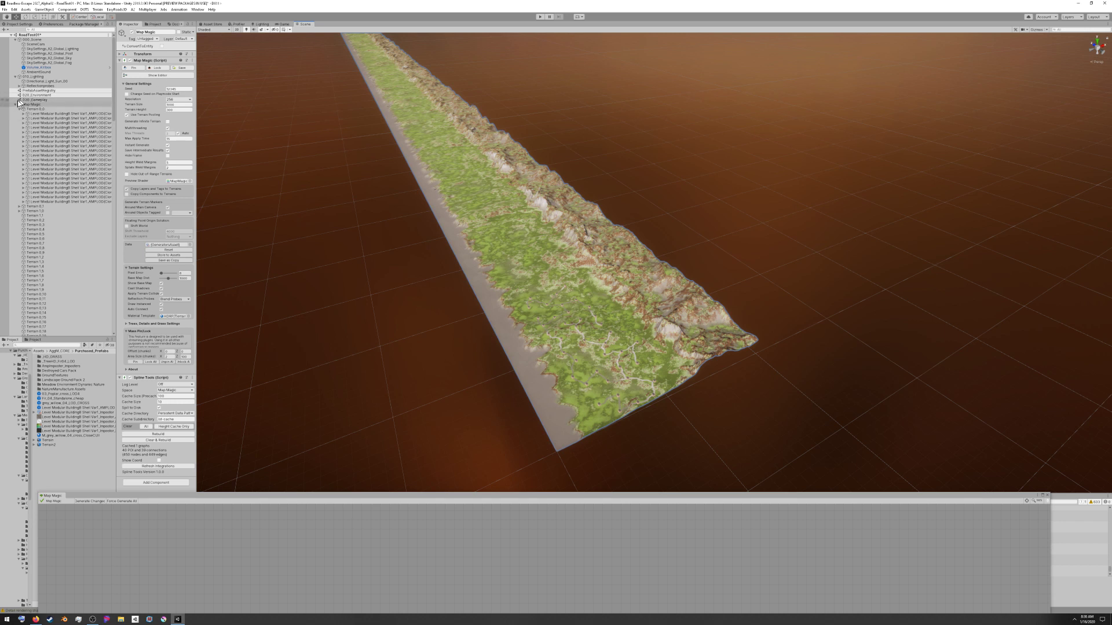
{"action": "scroll", "coordinate": [625, 322], "scroll_direction": "up", "scroll_amount": 5}
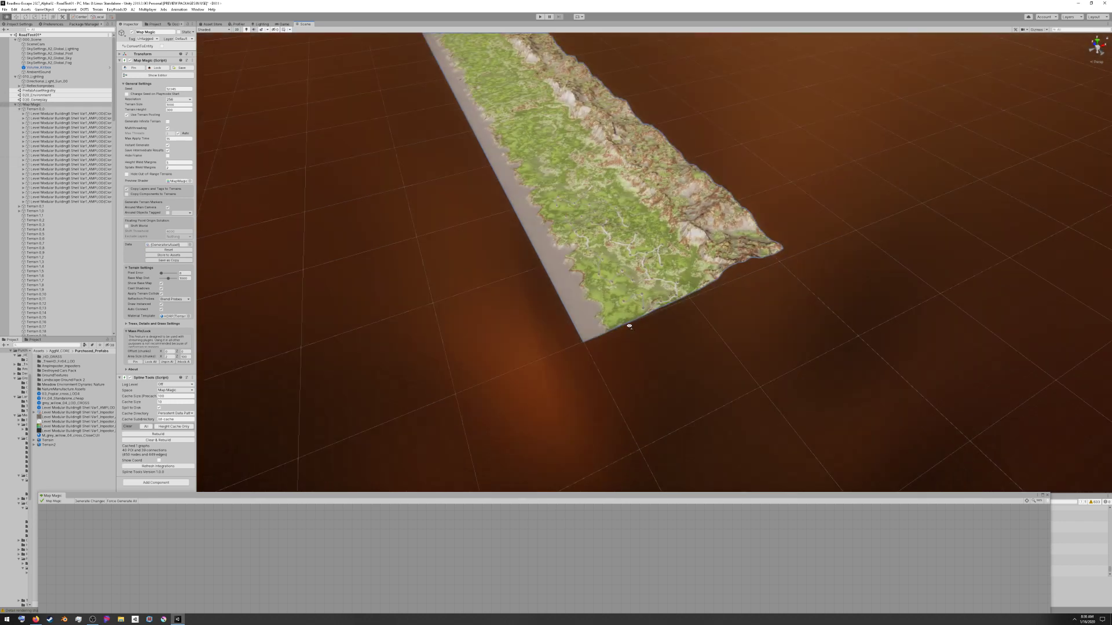
{"action": "scroll", "coordinate": [600, 340], "scroll_direction": "up", "scroll_amount": 6}
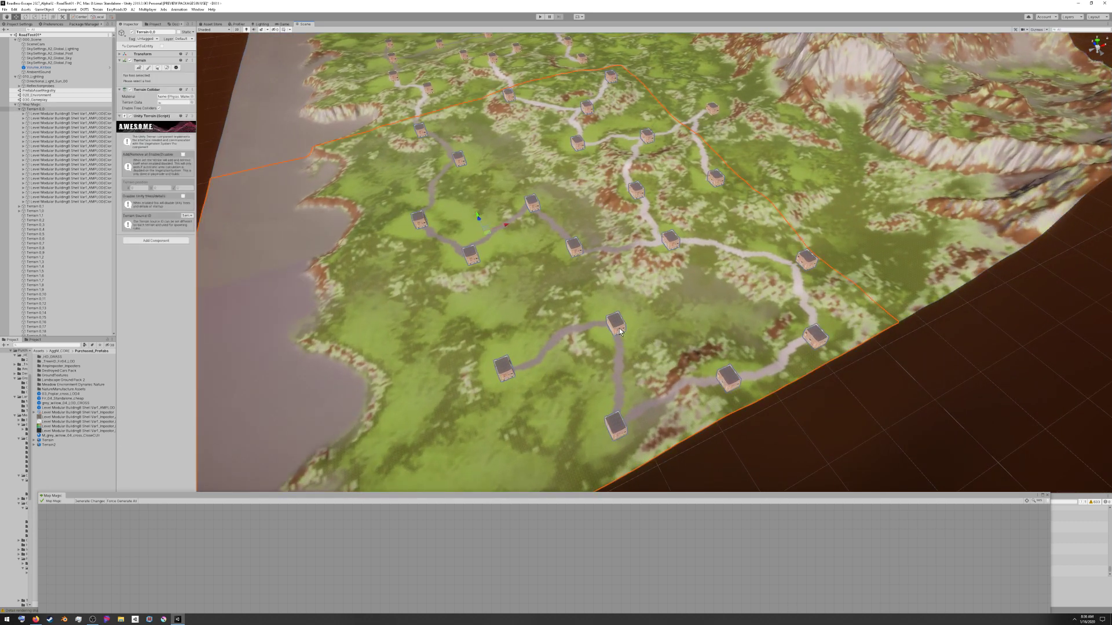
Step: Select a village building, frame it, and move it right along X
{"action": "left_click", "coordinate": [615, 324]}
{"action": "left_click", "coordinate": [616, 324]}
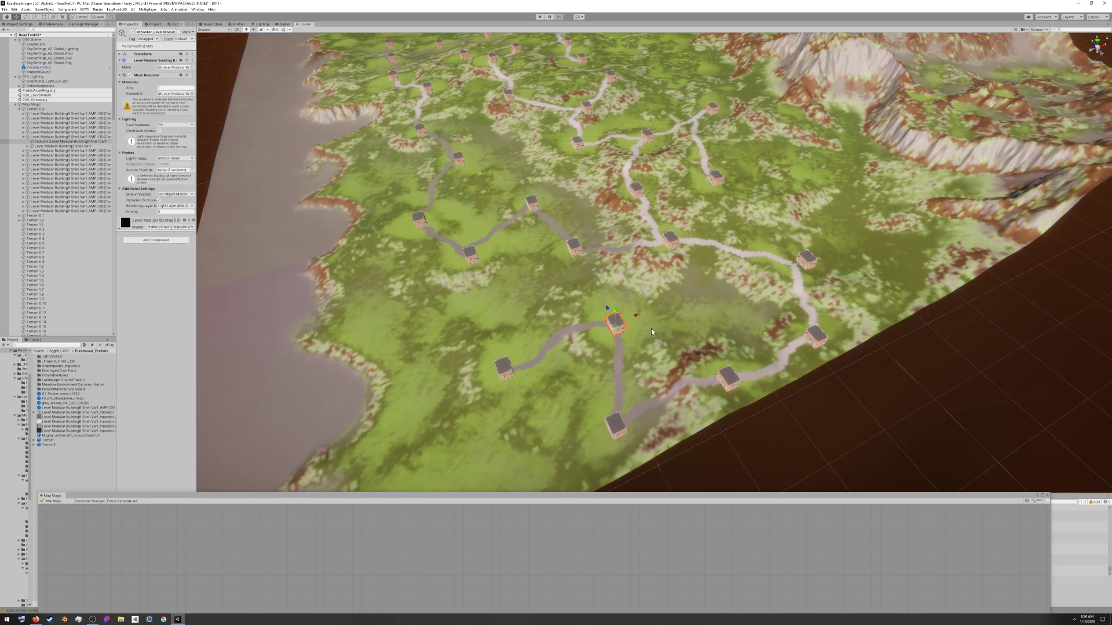
{"action": "key", "text": "f"}
{"action": "right_click_drag", "start_coordinate": [649, 329], "coordinate": [703, 308]}
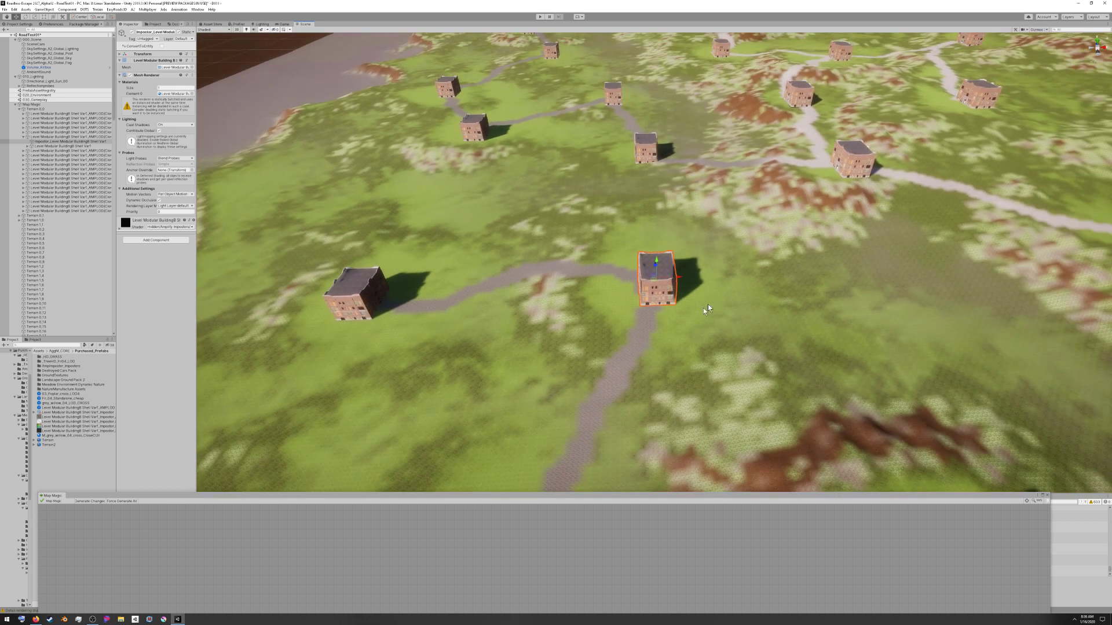
{"action": "left_click_drag", "start_coordinate": [677, 277], "coordinate": [745, 277]}
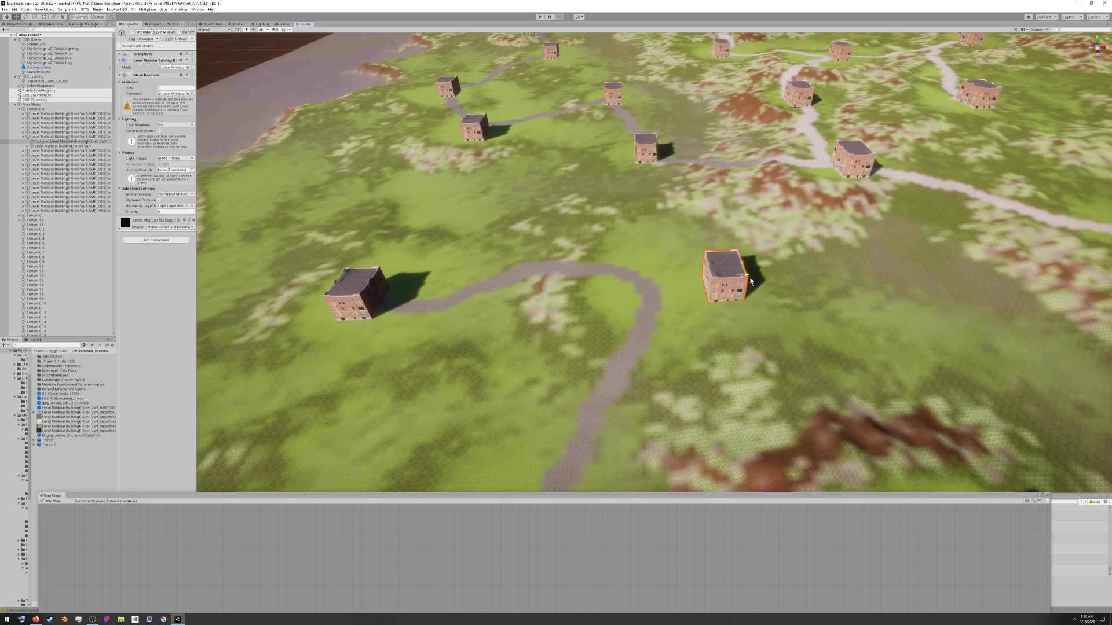
Step: Test-lift the left building's Roof, then undo the move
{"action": "left_click", "coordinate": [370, 290]}
{"action": "left_click", "coordinate": [350, 290]}
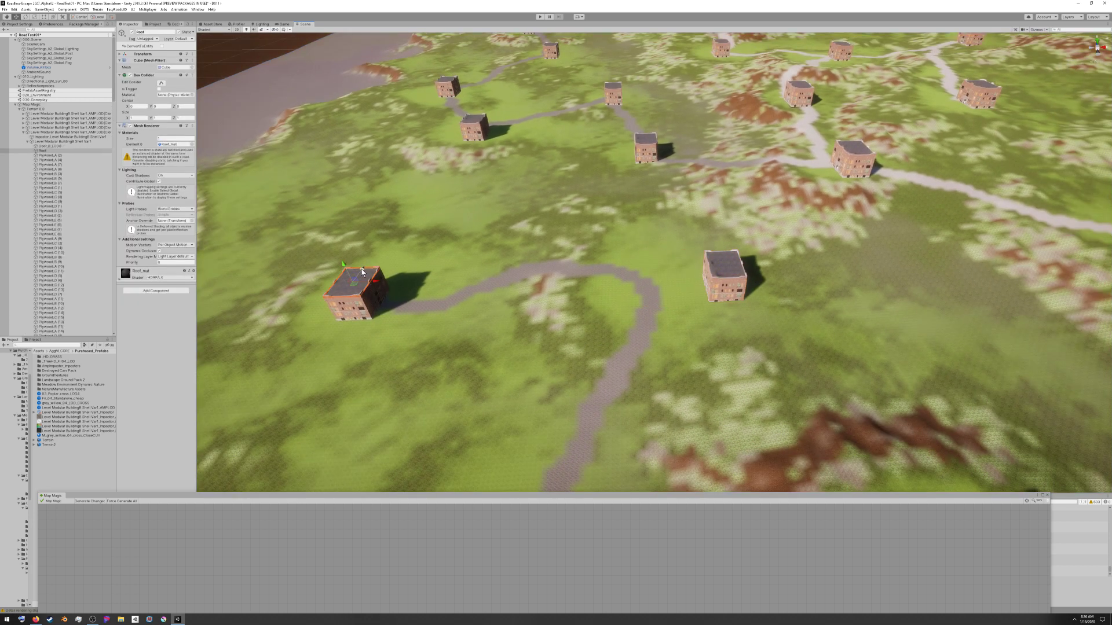
{"action": "left_click_drag", "start_coordinate": [362, 272], "coordinate": [370, 240]}
{"action": "key", "text": "ctrl+z"}
Step: Check the rerouted road from above and expand the Map Magic graph to fill the screen
{"action": "left_click", "coordinate": [358, 310]}
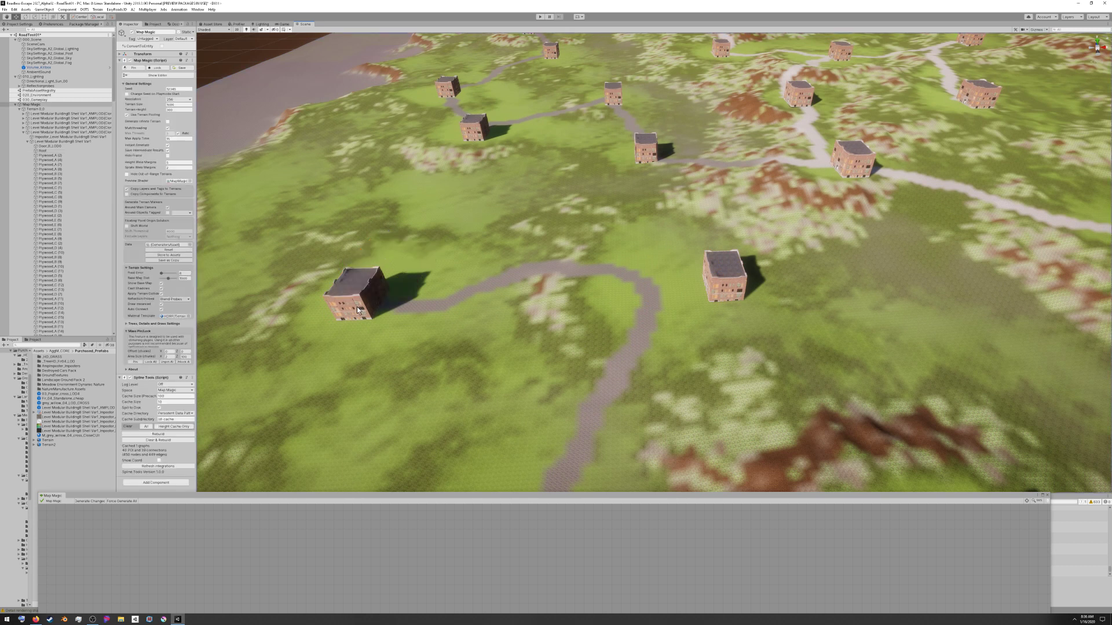
{"action": "left_click", "coordinate": [363, 308]}
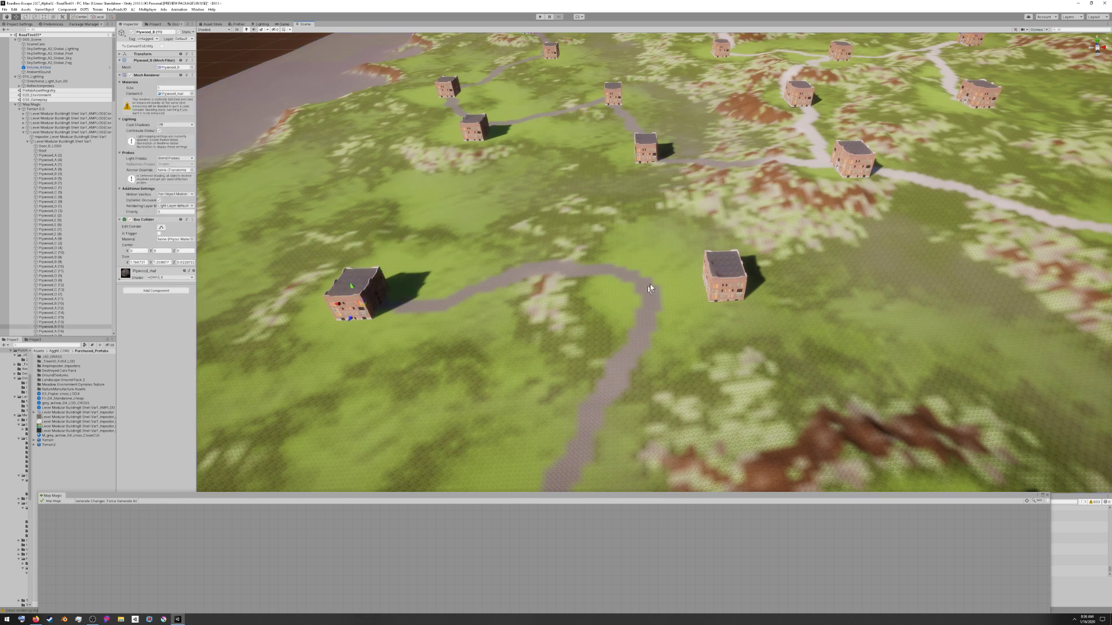
{"action": "right_click_drag", "start_coordinate": [657, 216], "coordinate": [695, 261]}
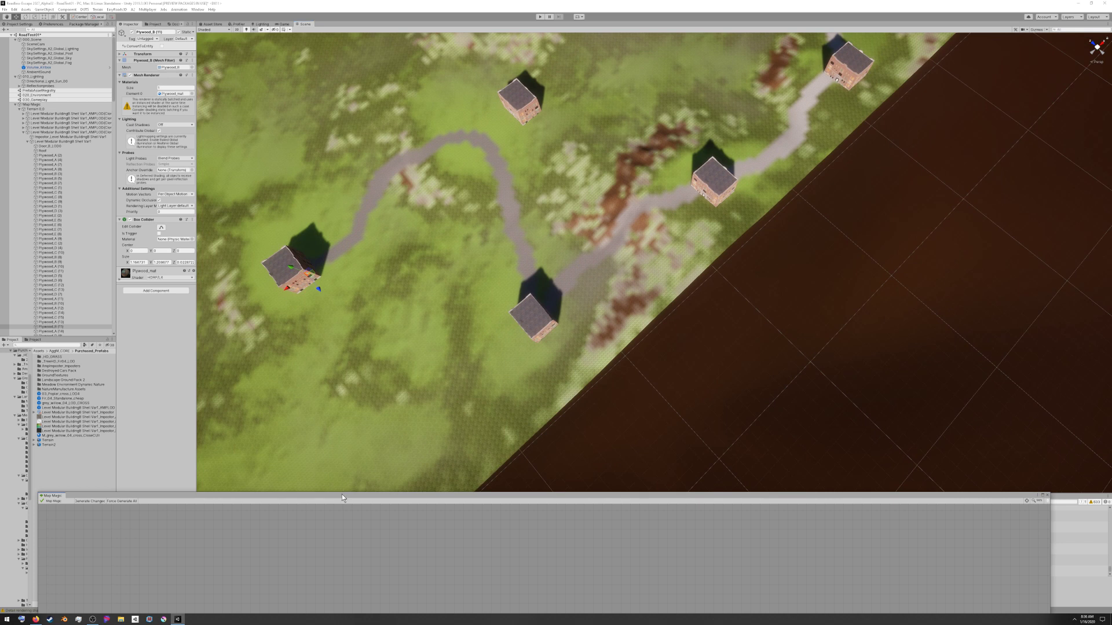
{"action": "left_click_drag", "start_coordinate": [340, 497], "coordinate": [362, 54]}
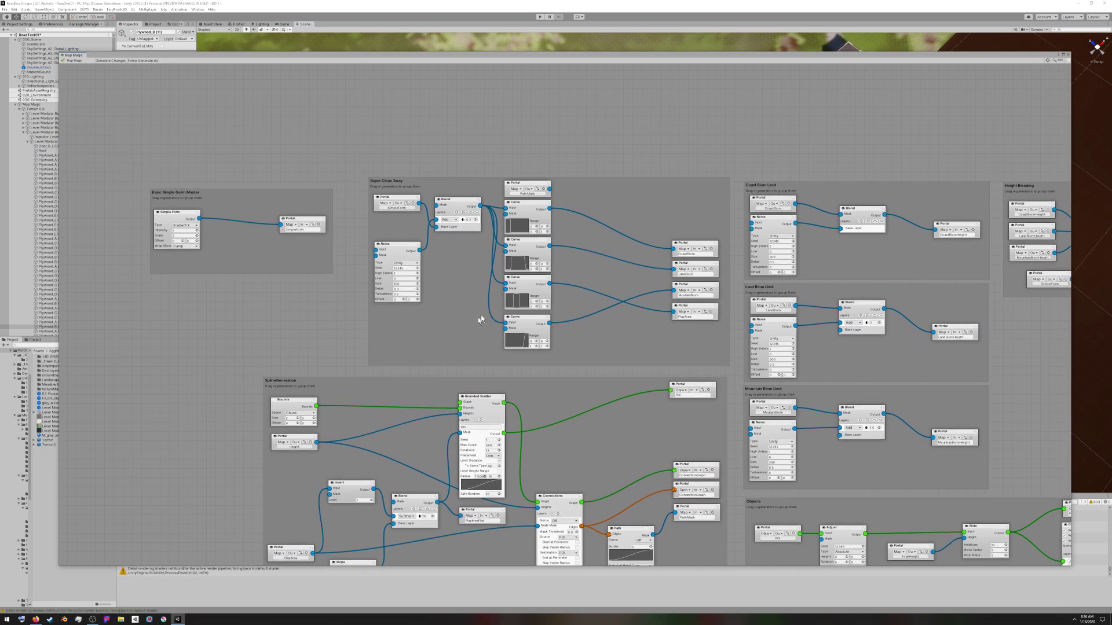
Step: Align the CoastBiom, LandBiom, MountainBiom and PlayArea portal nodes into an even column
{"action": "left_click_drag", "start_coordinate": [693, 243], "coordinate": [692, 208]}
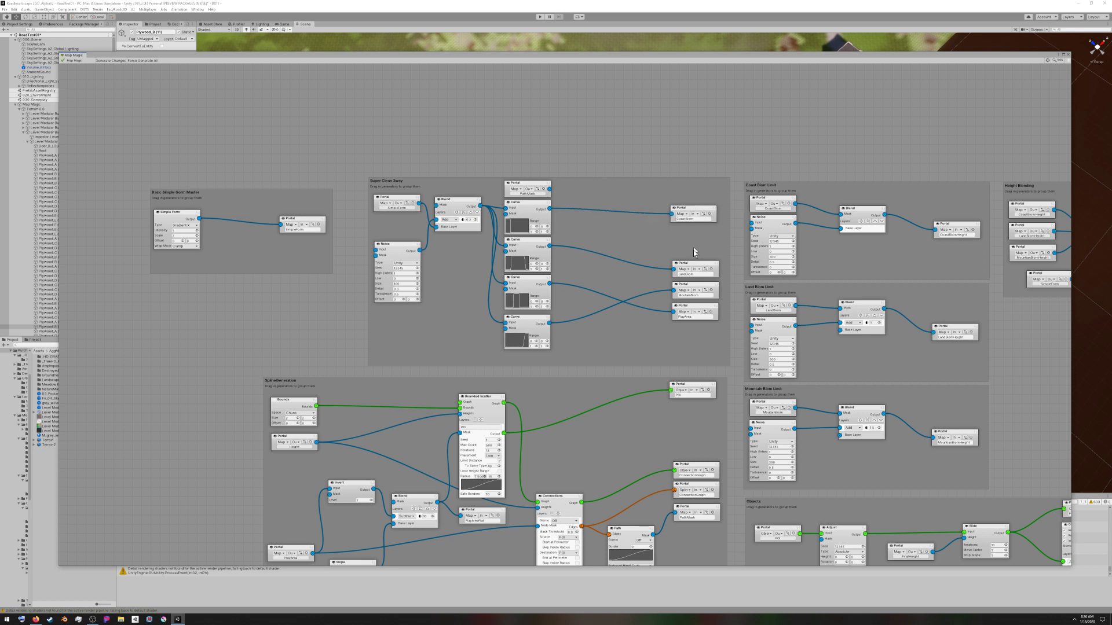
{"action": "left_click_drag", "start_coordinate": [694, 270], "coordinate": [694, 242]}
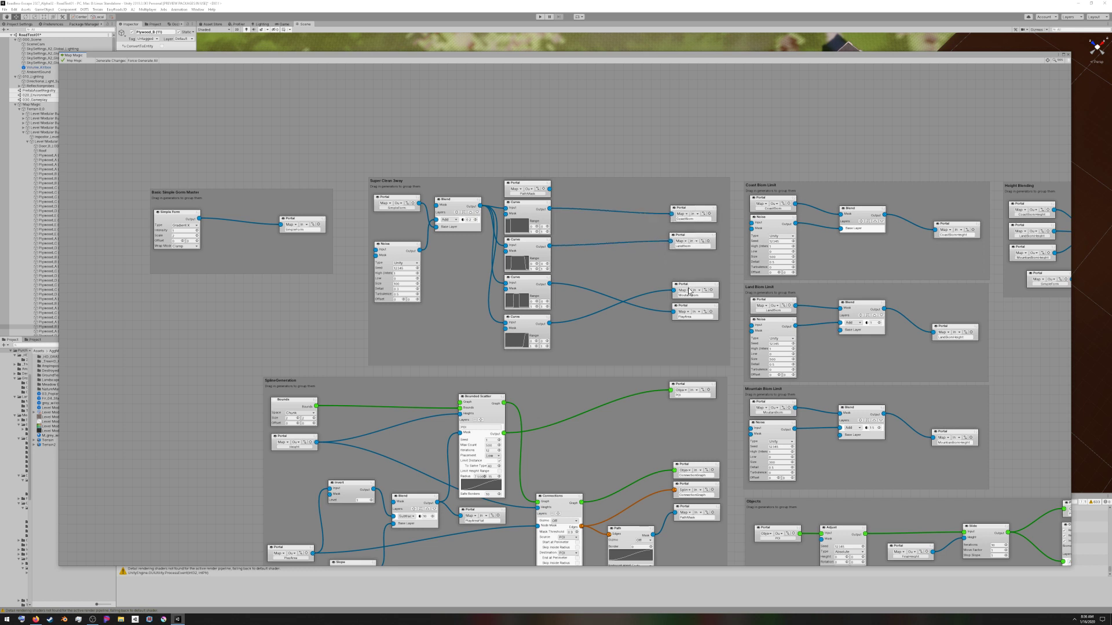
{"action": "left_click", "coordinate": [683, 290]}
{"action": "left_click", "coordinate": [684, 262]}
{"action": "left_click_drag", "start_coordinate": [689, 284], "coordinate": [684, 260]}
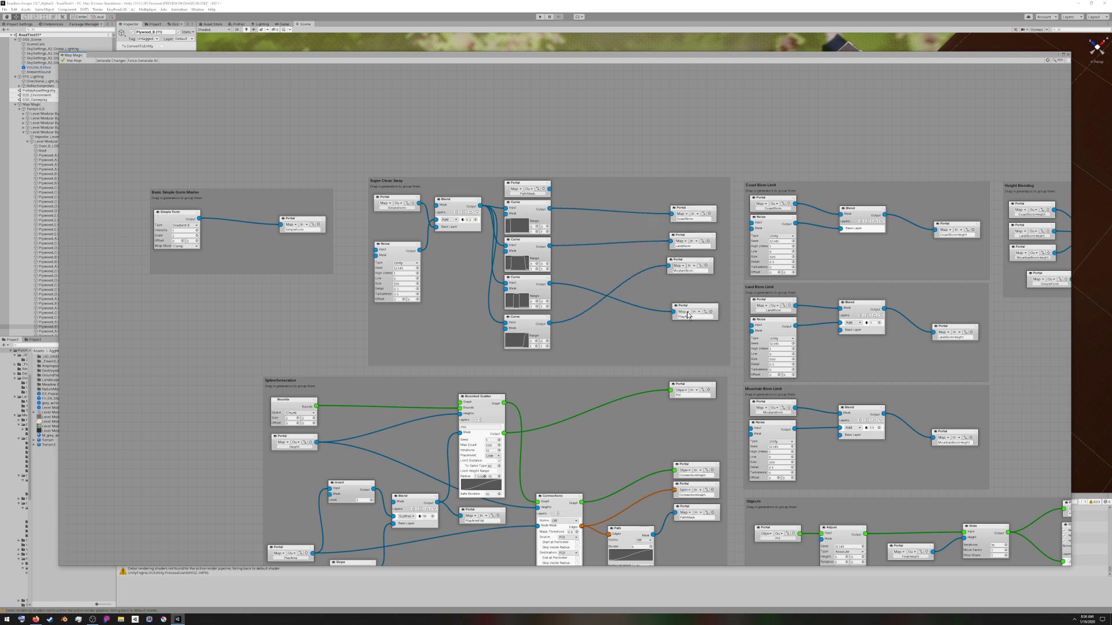
{"action": "left_click_drag", "start_coordinate": [689, 305], "coordinate": [687, 299]}
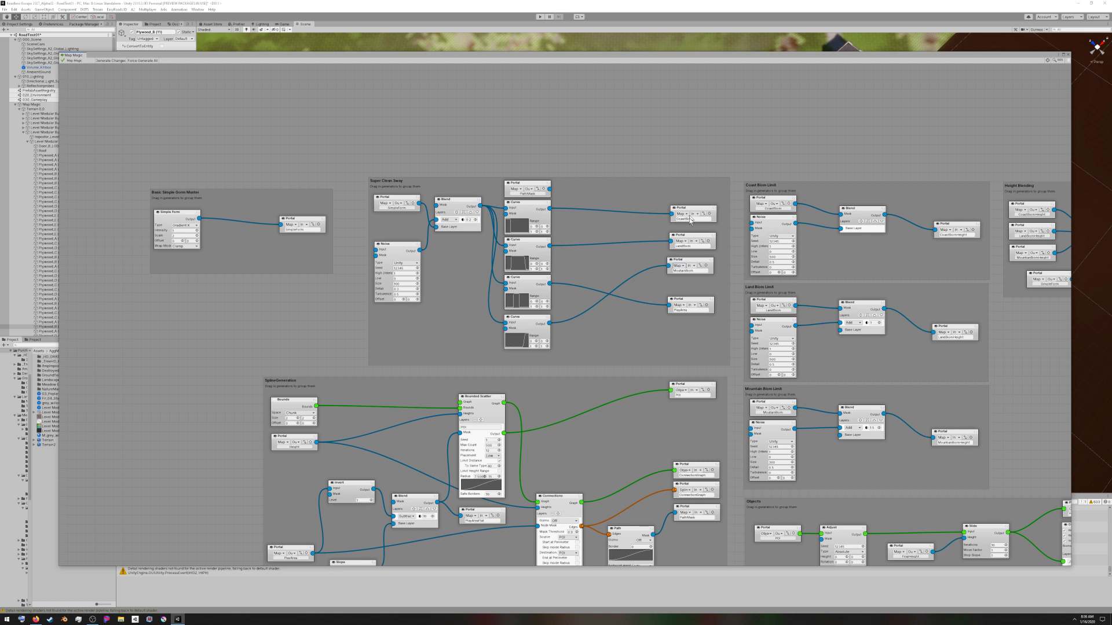
Step: Pan to the right-hand biome groups and nudge the Coast Biom Limit group up
{"action": "middle_click_drag", "start_coordinate": [690, 335], "coordinate": [662, 339]}
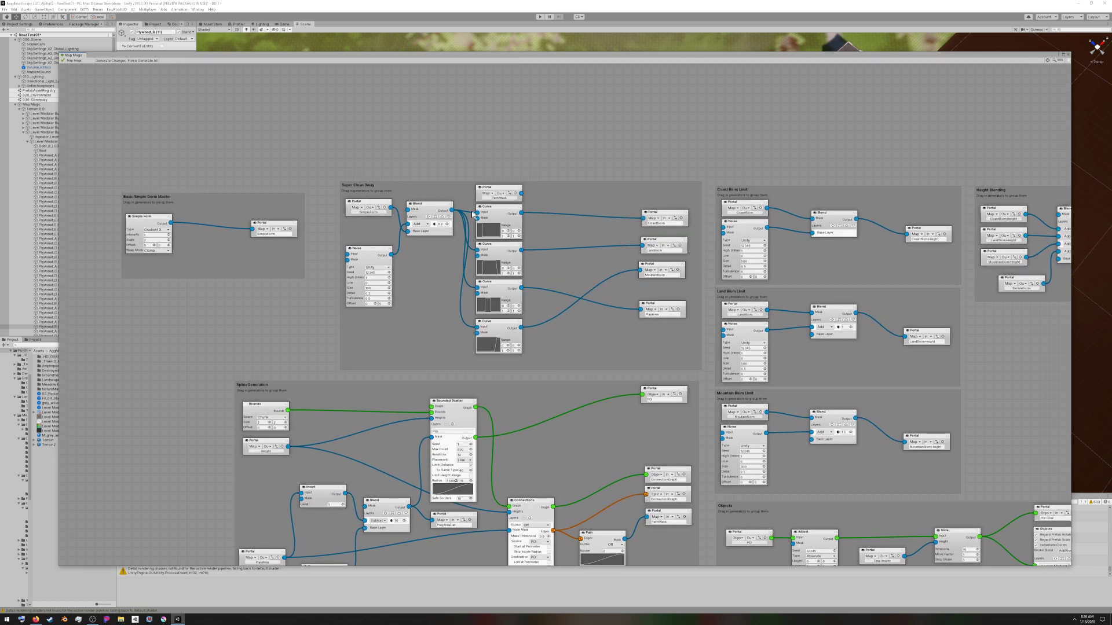
{"action": "middle_click_drag", "start_coordinate": [623, 317], "coordinate": [533, 324]}
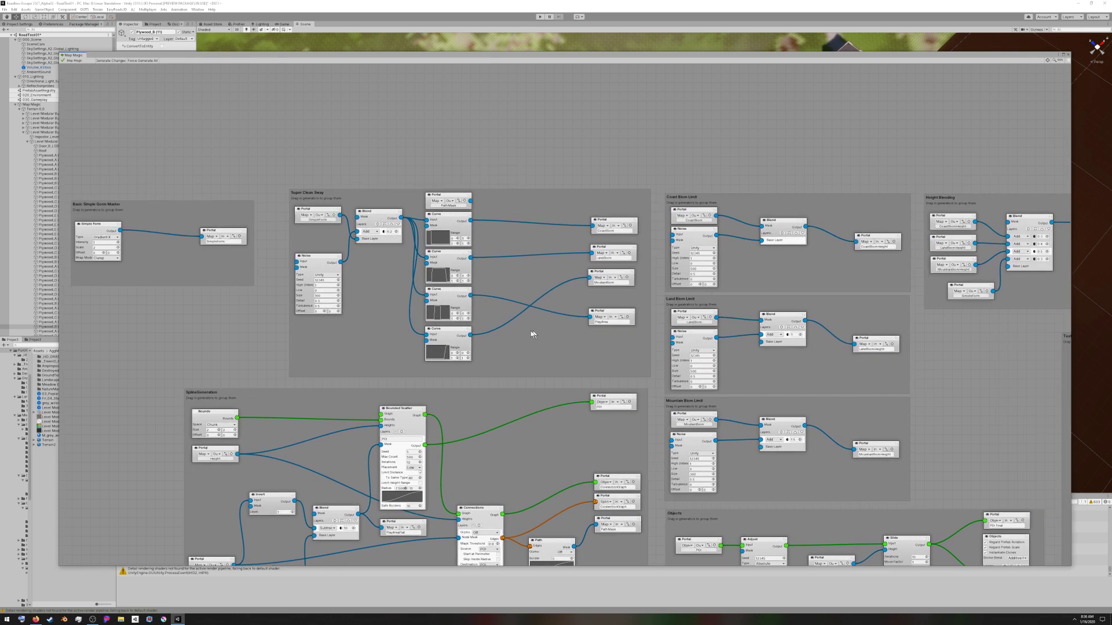
{"action": "middle_click_drag", "start_coordinate": [693, 348], "coordinate": [645, 330]}
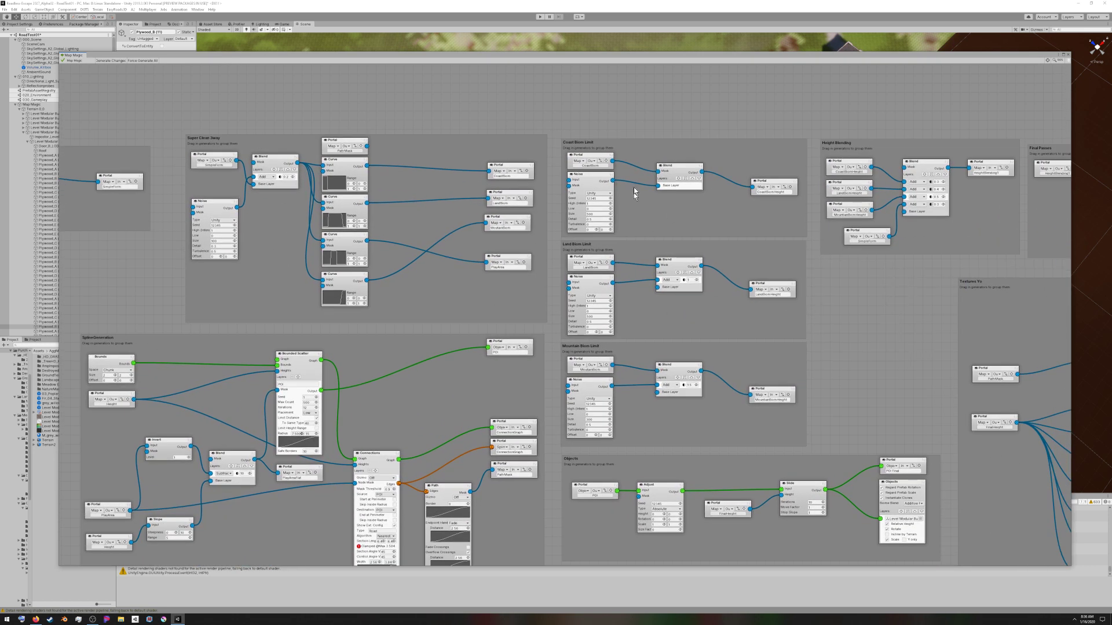
{"action": "left_click_drag", "start_coordinate": [632, 149], "coordinate": [631, 138]}
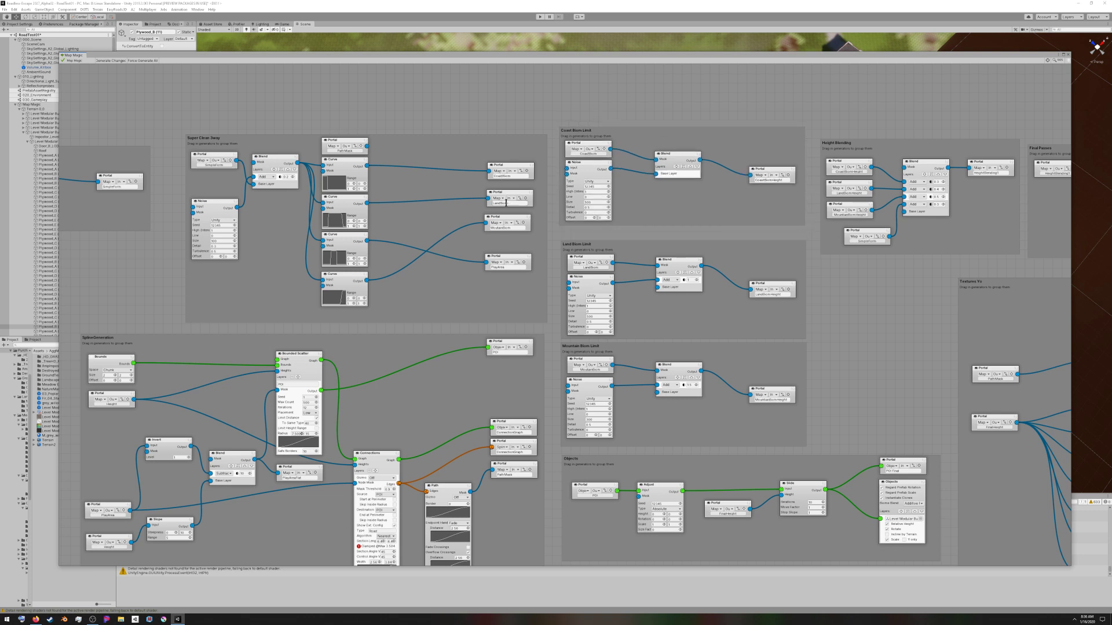
Step: Show connections for the LandBiom, CoastBiom and MountainBiom portals
{"action": "left_click", "coordinate": [520, 198]}
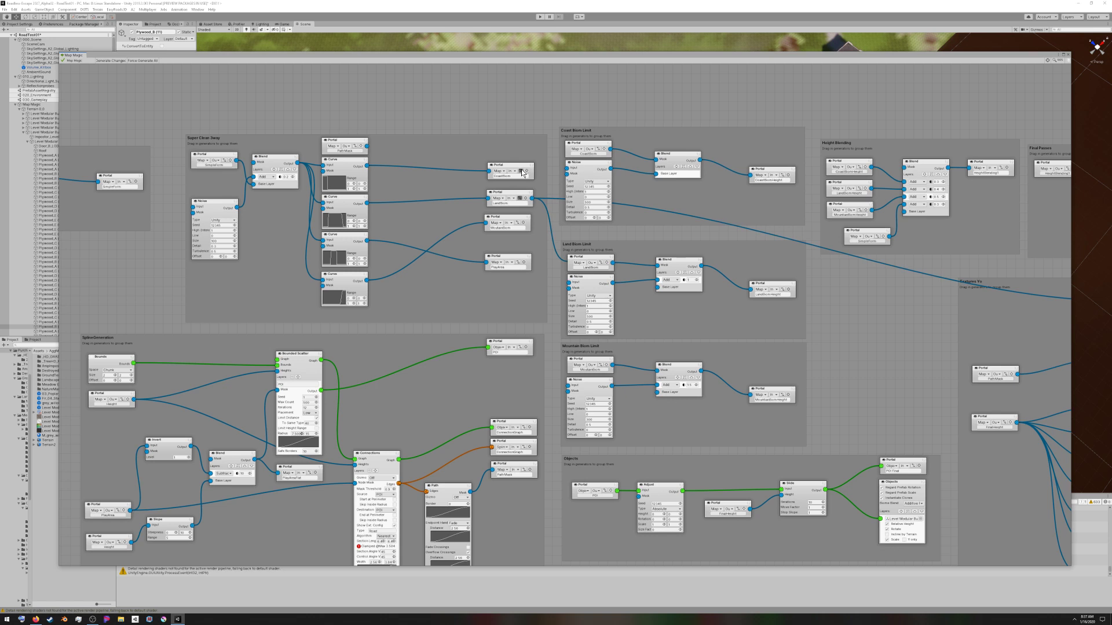
{"action": "left_click", "coordinate": [520, 170]}
{"action": "left_click", "coordinate": [520, 223]}
{"action": "left_click", "coordinate": [591, 175]}
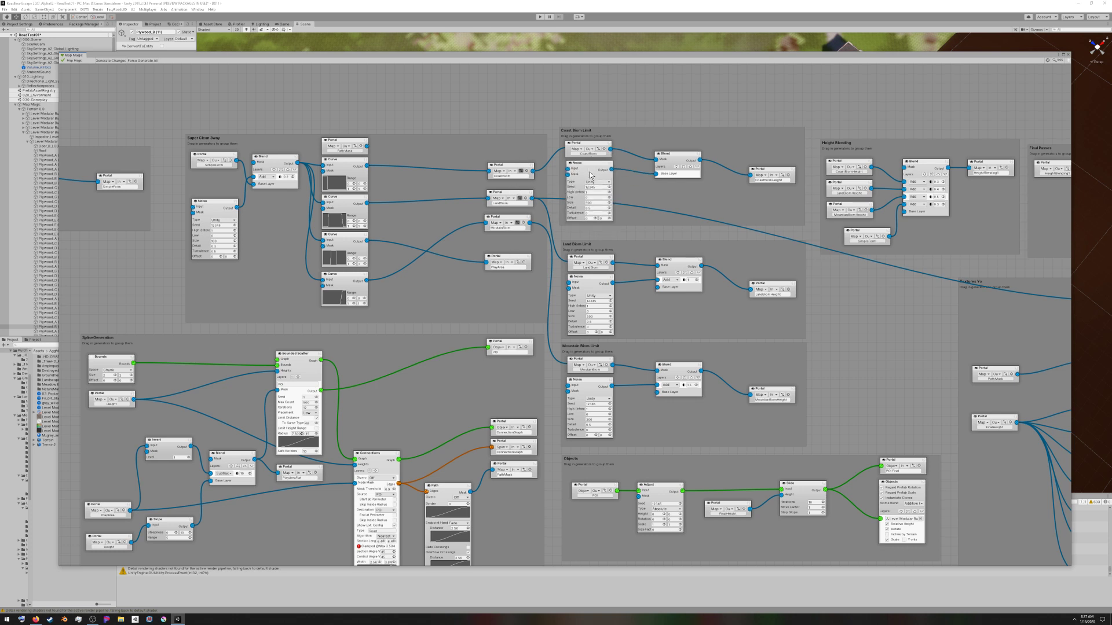
Step: Shrink the graph window and orbit for a wide look over the village terrain
{"action": "left_click_drag", "start_coordinate": [711, 54], "coordinate": [692, 169]}
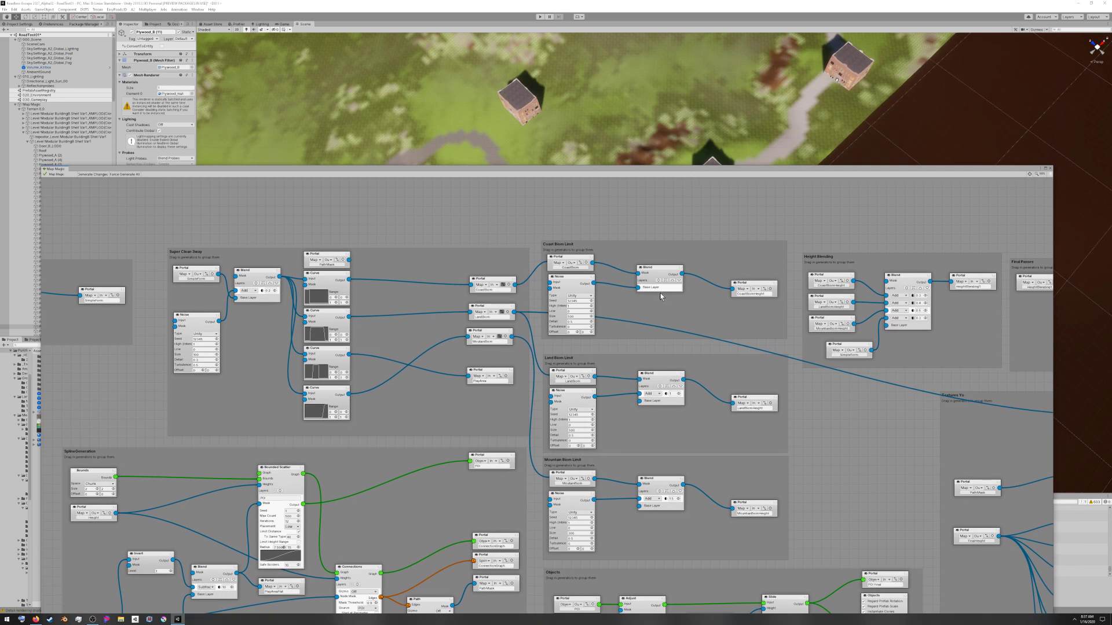
{"action": "right_click_drag", "start_coordinate": [662, 116], "coordinate": [565, 172]}
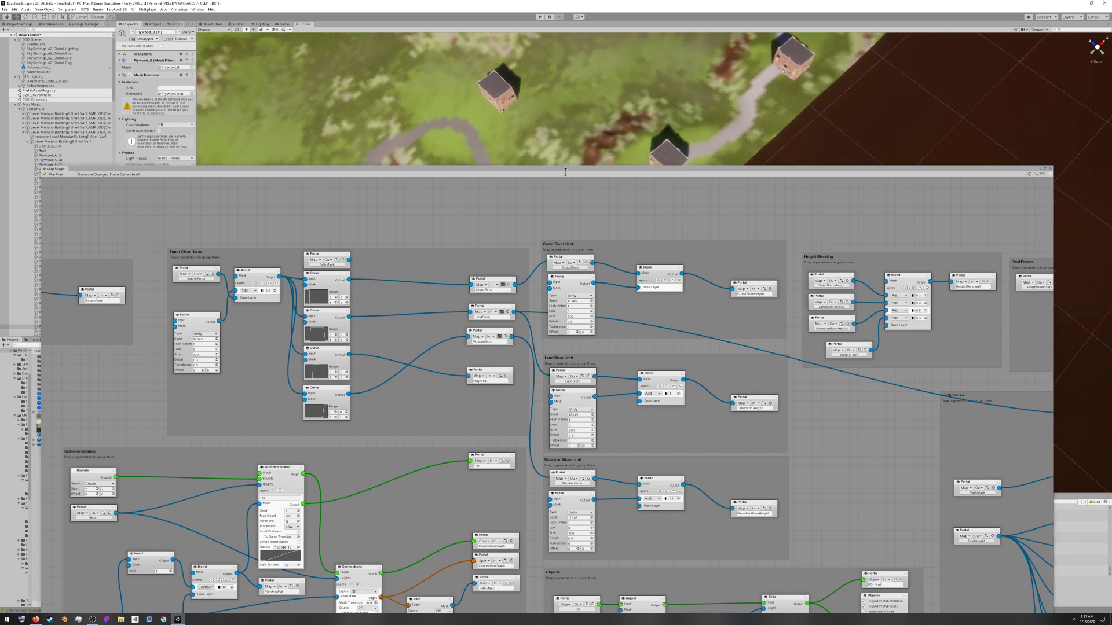
{"action": "left_click_drag", "start_coordinate": [565, 167], "coordinate": [564, 399]}
{"action": "right_click_drag", "start_coordinate": [648, 318], "coordinate": [607, 216]}
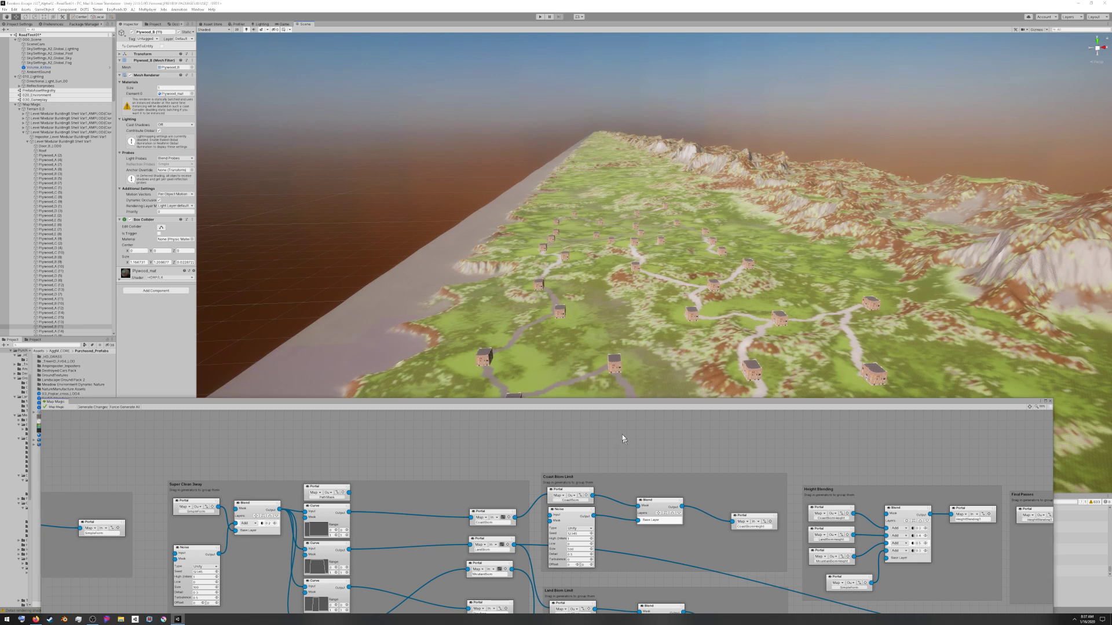
Step: Pan the graph to show SplineGeneration, Mountain Biom Limit, CoastBiom and Land Biom Limit nodes
{"action": "middle_click_drag", "start_coordinate": [624, 442], "coordinate": [606, 230]}
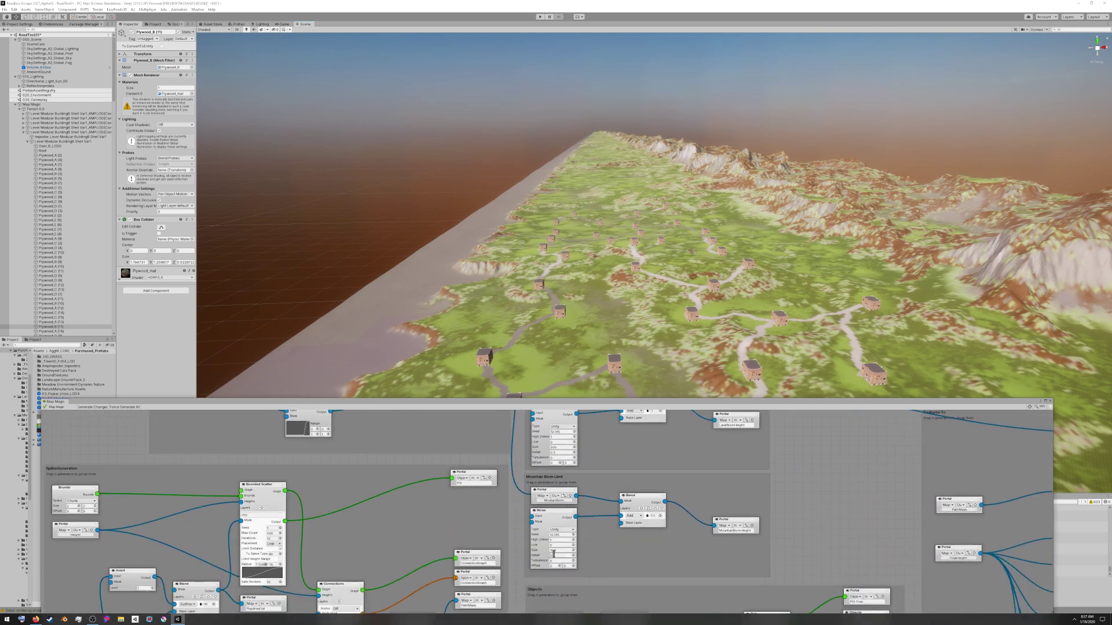
{"action": "middle_click_drag", "start_coordinate": [658, 457], "coordinate": [650, 557]}
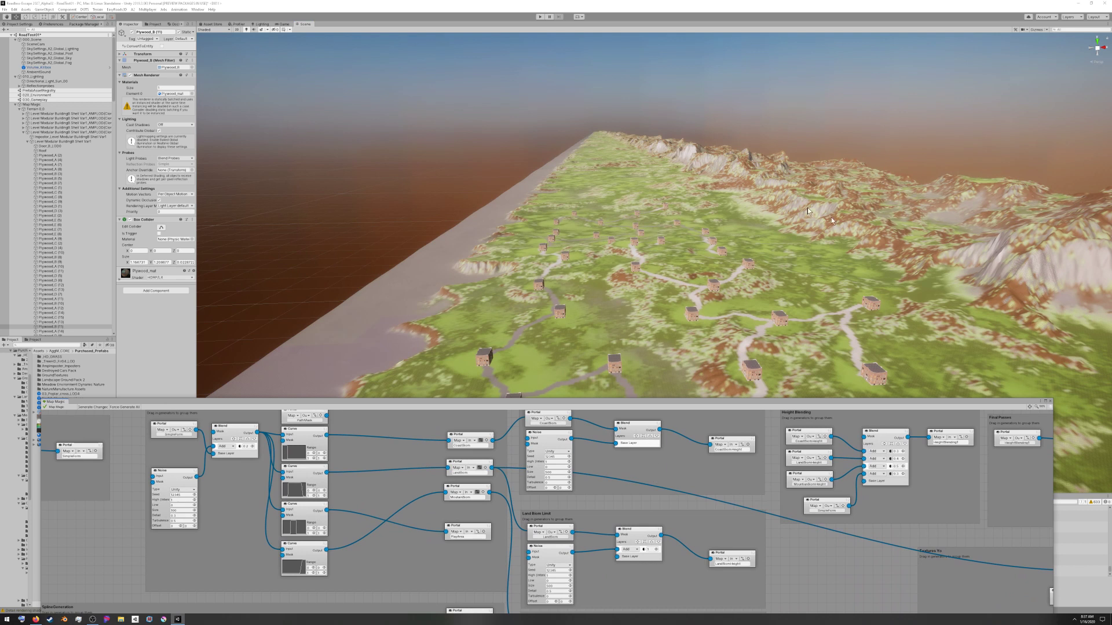
{"action": "scroll", "coordinate": [717, 511], "scroll_direction": "down", "scroll_amount": 2}
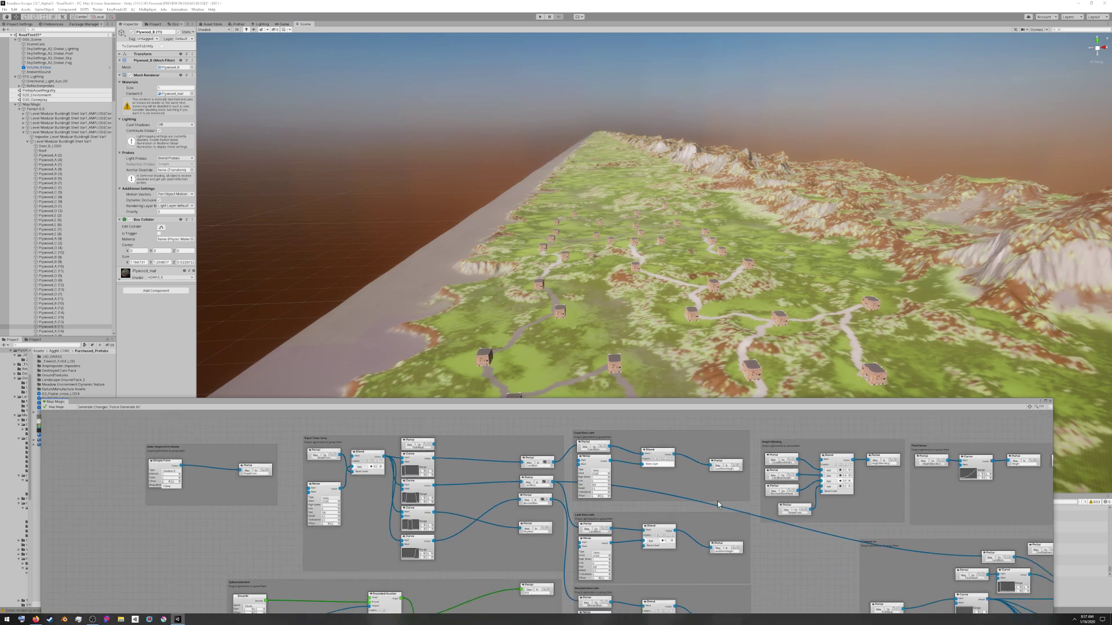
{"action": "middle_click_drag", "start_coordinate": [718, 505], "coordinate": [549, 479]}
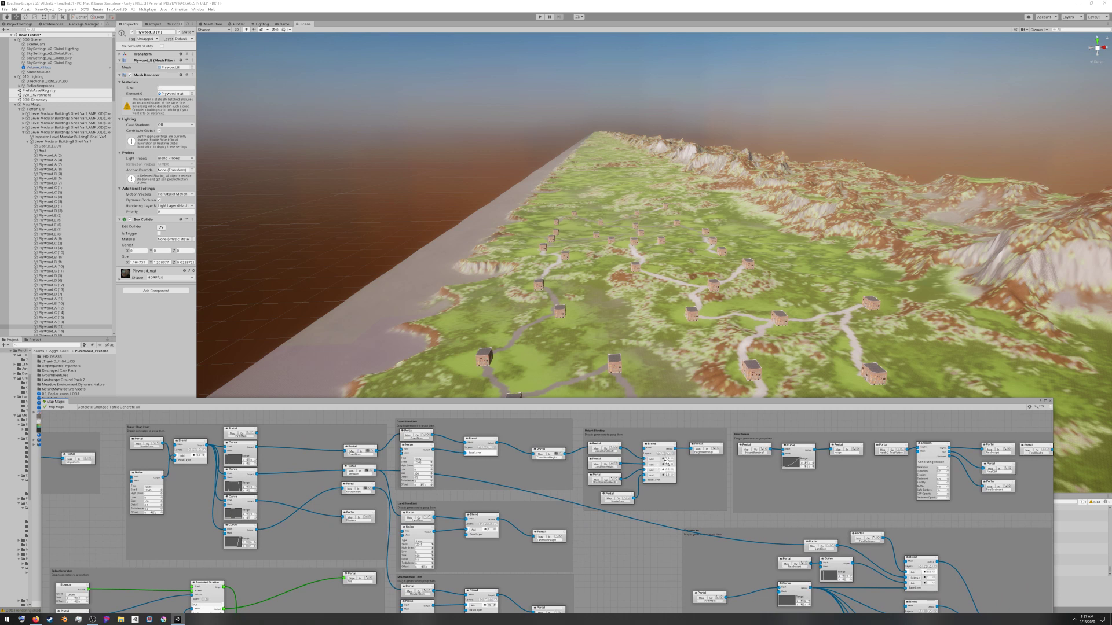
{"action": "middle_click_drag", "start_coordinate": [694, 452], "coordinate": [546, 492]}
Step: Lift the Map Magic window above the Console and pan to the Height portal node
{"action": "left_click_drag", "start_coordinate": [554, 404], "coordinate": [606, 183]}
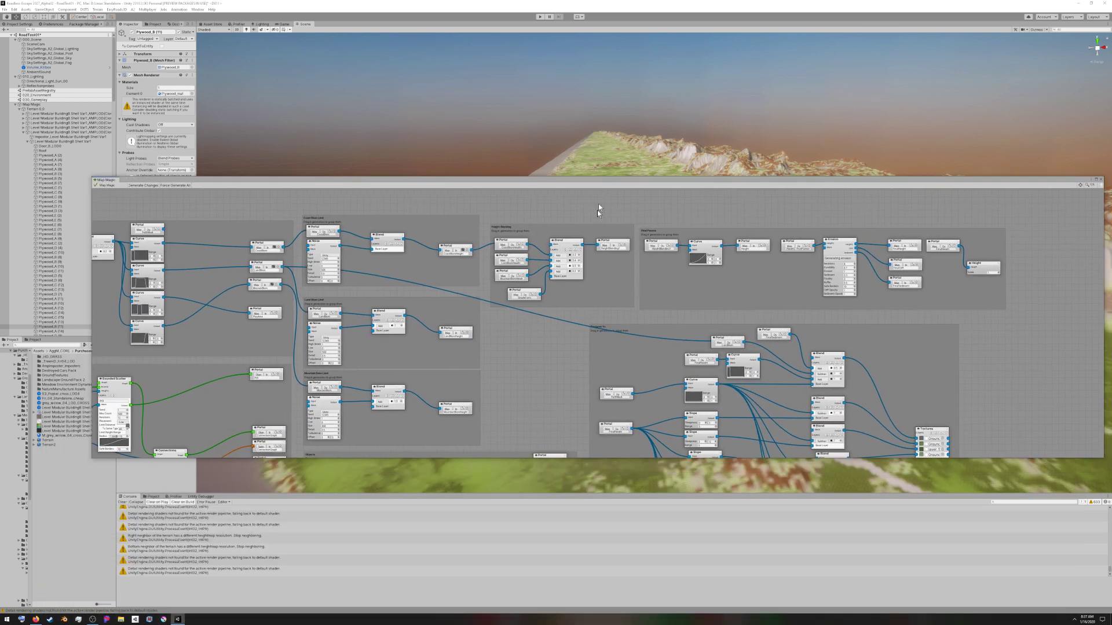
{"action": "scroll", "coordinate": [612, 262], "scroll_direction": "up", "scroll_amount": 2}
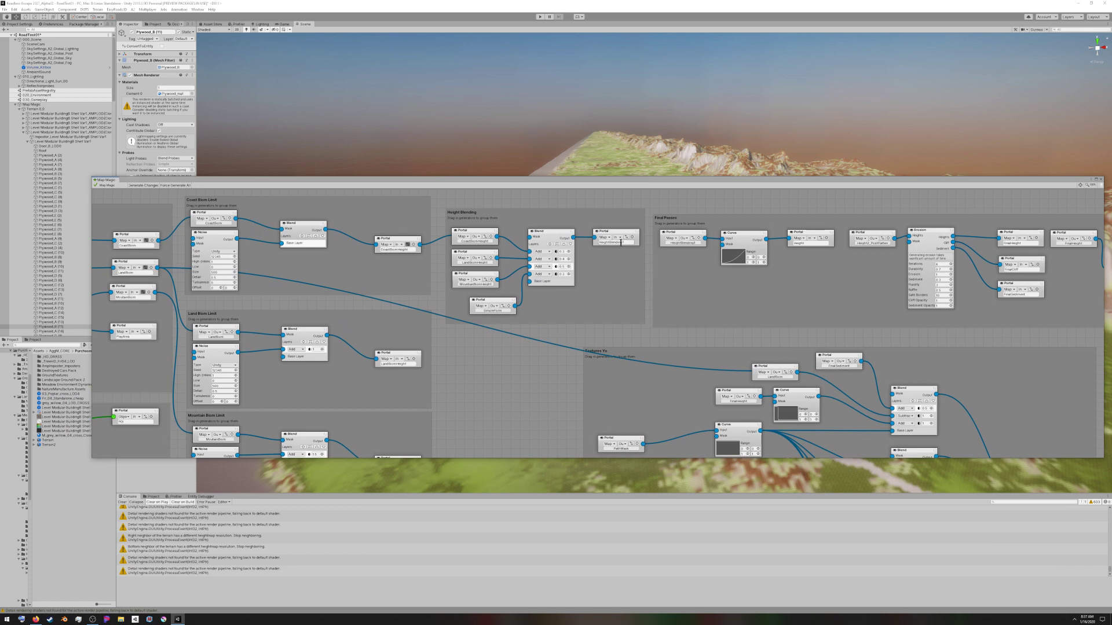
{"action": "middle_click_drag", "start_coordinate": [691, 284], "coordinate": [569, 265]}
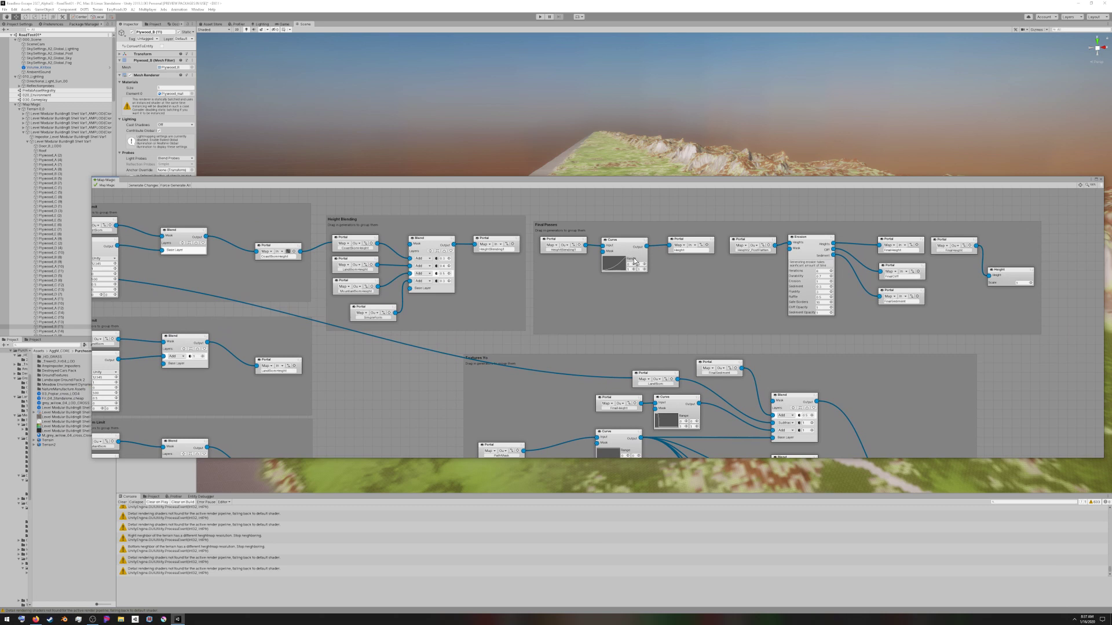
Step: Show the Height portal's connections and view the linked spline and object groups
{"action": "left_click", "coordinate": [702, 246]}
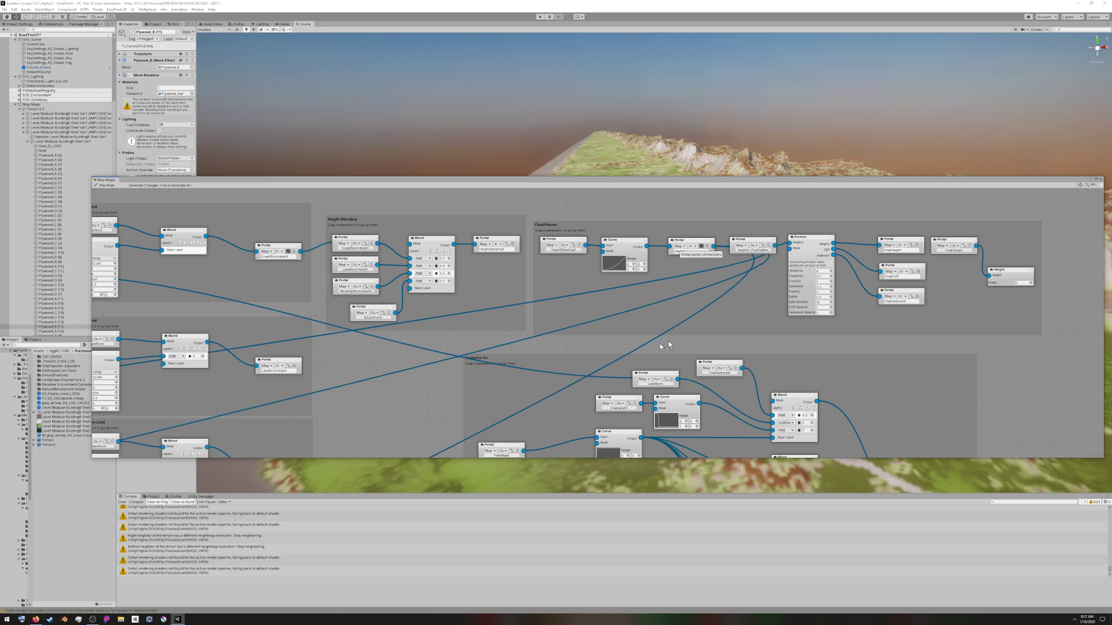
{"action": "scroll", "coordinate": [660, 347], "scroll_direction": "down", "scroll_amount": 8}
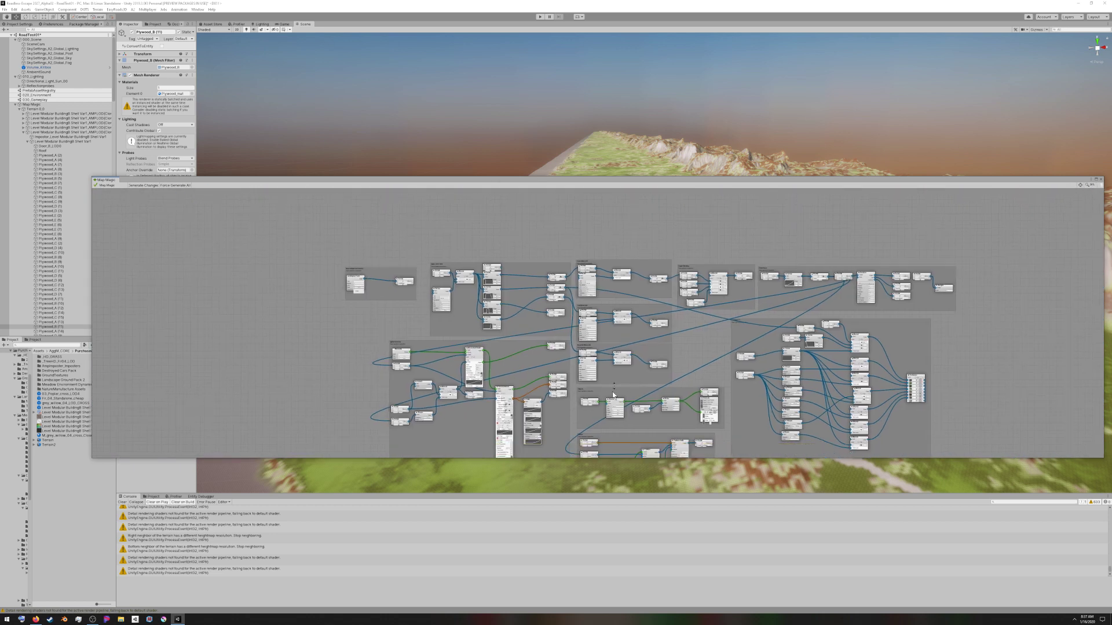
{"action": "middle_click_drag", "start_coordinate": [614, 395], "coordinate": [718, 287]}
{"action": "scroll", "coordinate": [501, 244], "scroll_direction": "up", "scroll_amount": 4}
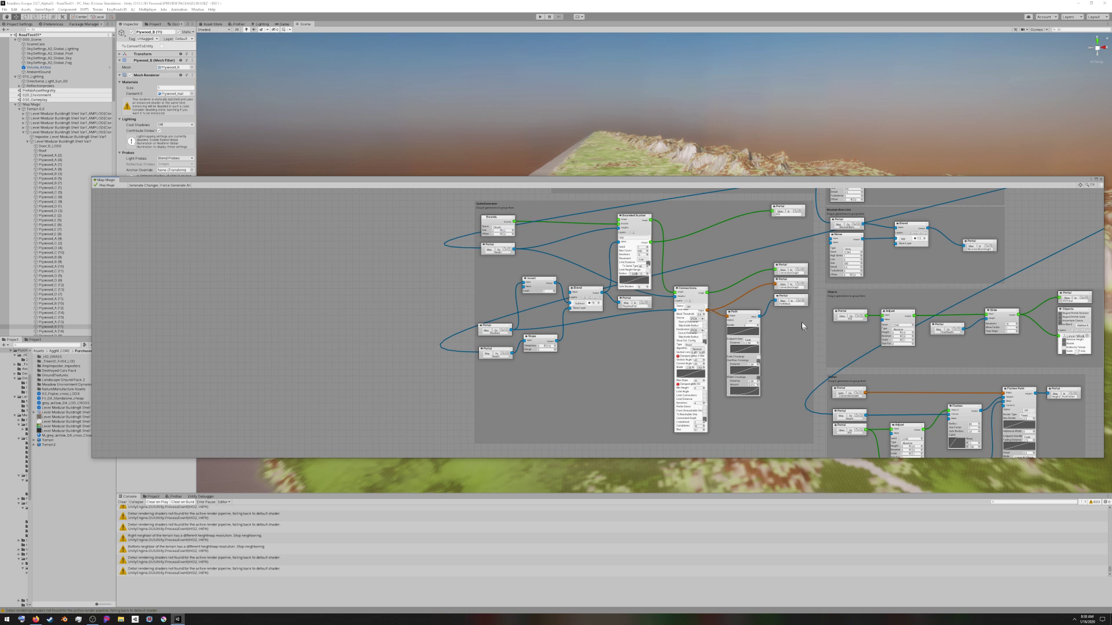
Step: Trace where the Portal nodes' links connect across the Map Magic graph
{"action": "left_click", "coordinate": [798, 286]}
{"action": "left_click", "coordinate": [799, 300]}
{"action": "scroll", "coordinate": [805, 342], "scroll_direction": "up", "scroll_amount": 1}
{"action": "scroll", "coordinate": [802, 342], "scroll_direction": "down", "scroll_amount": 3}
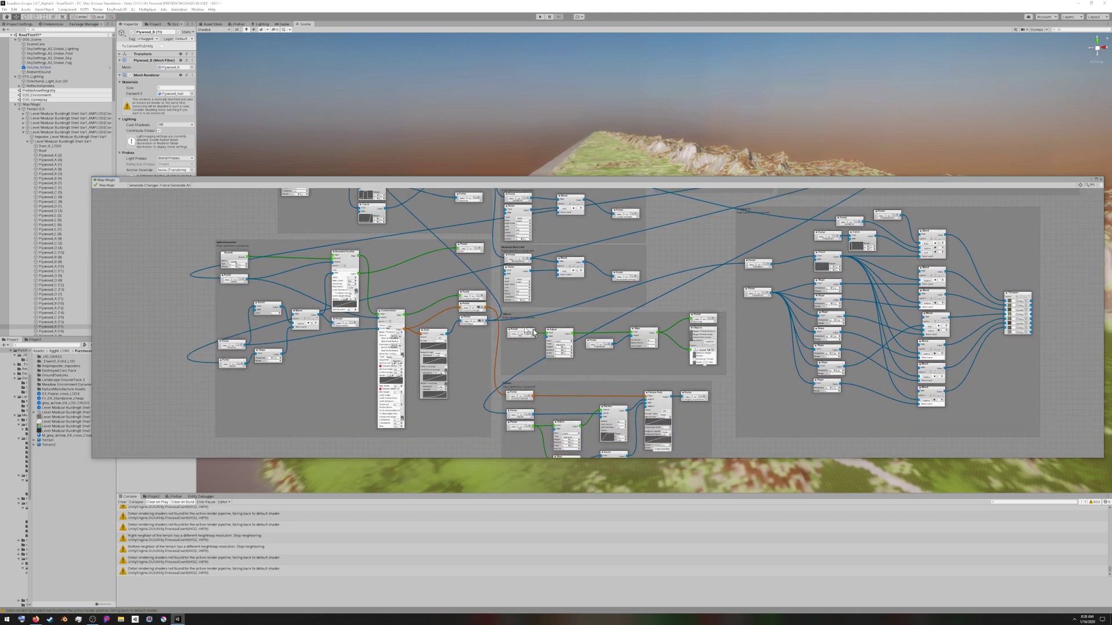
{"action": "scroll", "coordinate": [579, 290], "scroll_direction": "down", "scroll_amount": 3}
{"action": "scroll", "coordinate": [489, 326], "scroll_direction": "up", "scroll_amount": 1}
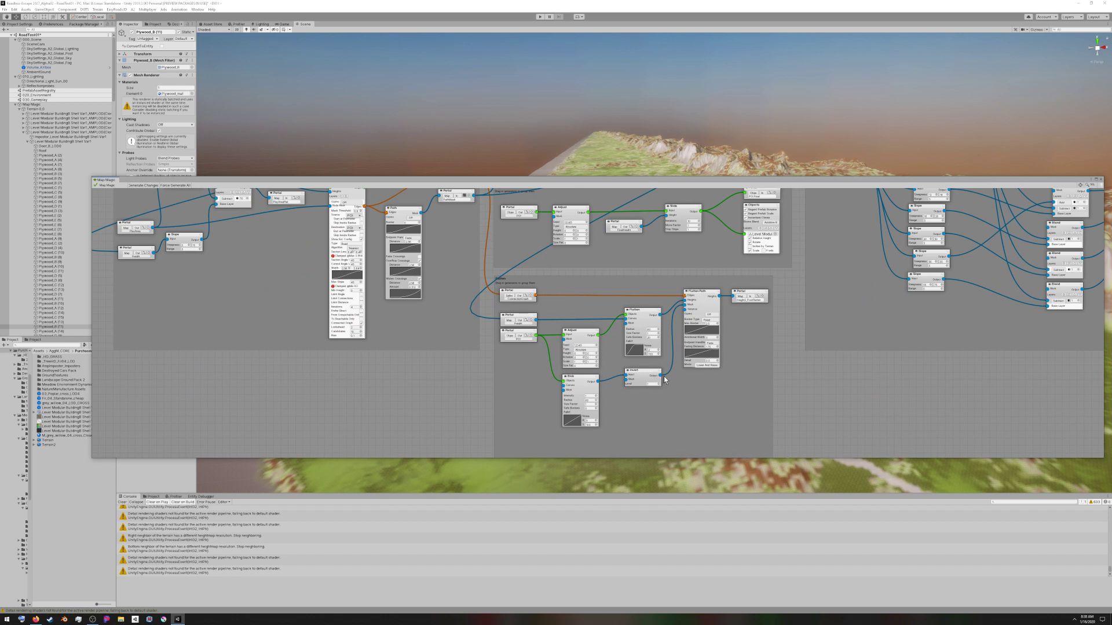
{"action": "scroll", "coordinate": [761, 299], "scroll_direction": "up", "scroll_amount": 1}
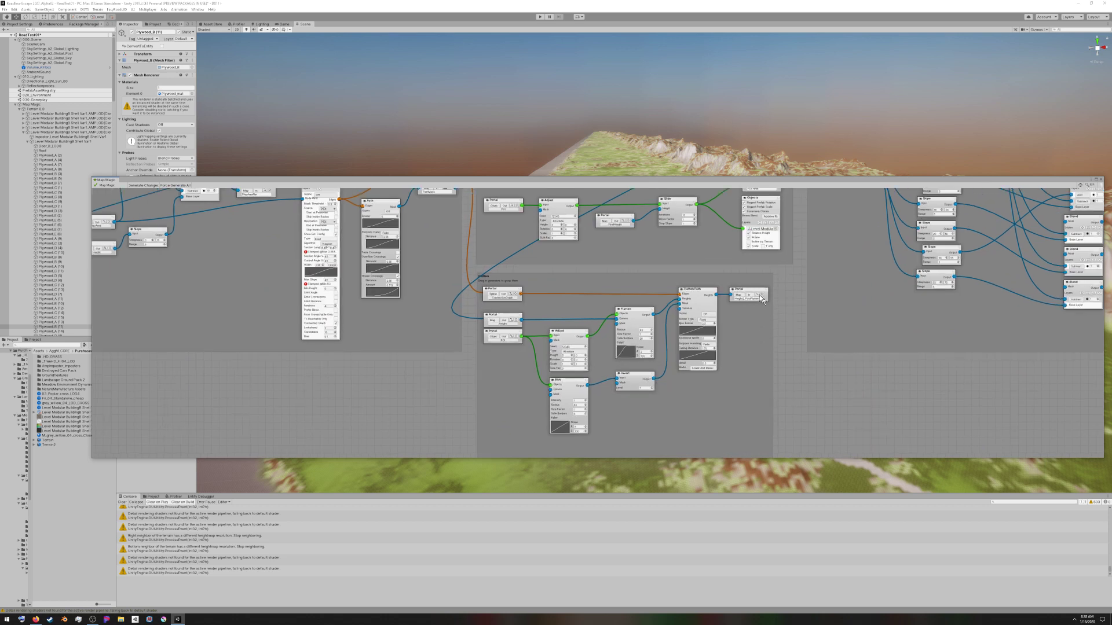
{"action": "scroll", "coordinate": [758, 301], "scroll_direction": "up", "scroll_amount": 1}
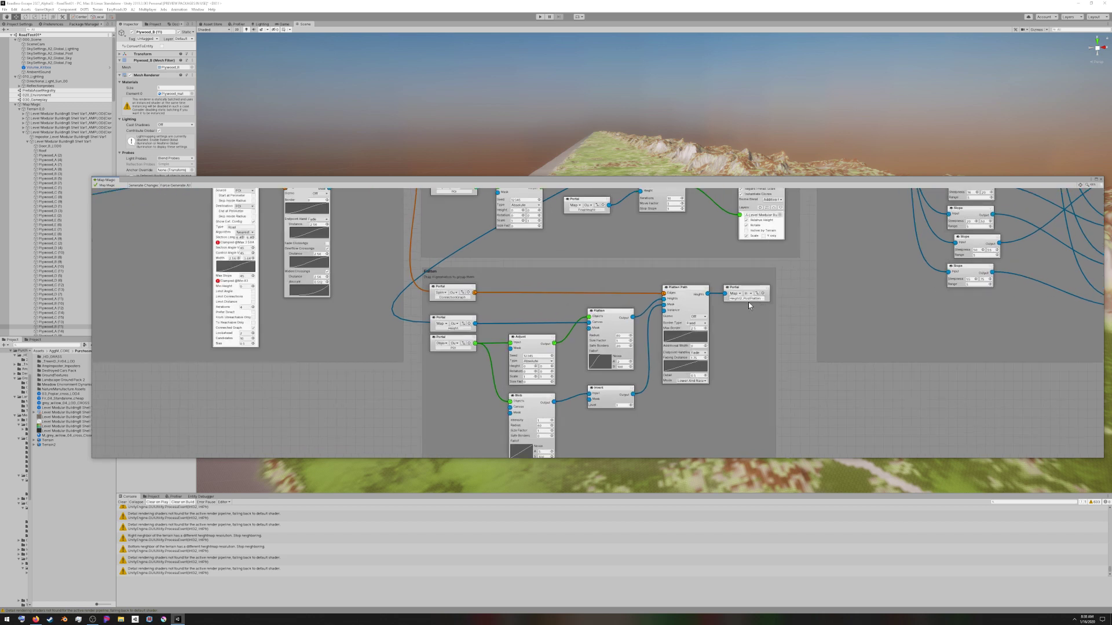
{"action": "left_click", "coordinate": [756, 293]}
Step: In Final Passes, line up the Height2_PostFlatten portal just before the Erosion node
{"action": "middle_click_drag", "start_coordinate": [872, 252], "coordinate": [660, 292]}
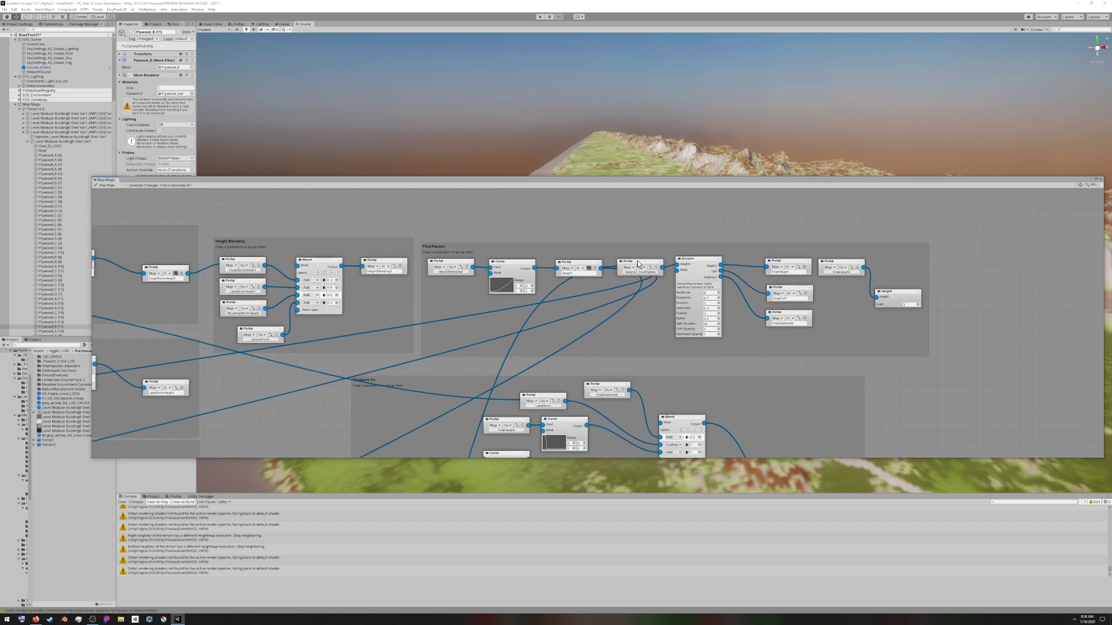
{"action": "left_click_drag", "start_coordinate": [705, 258], "coordinate": [654, 227]}
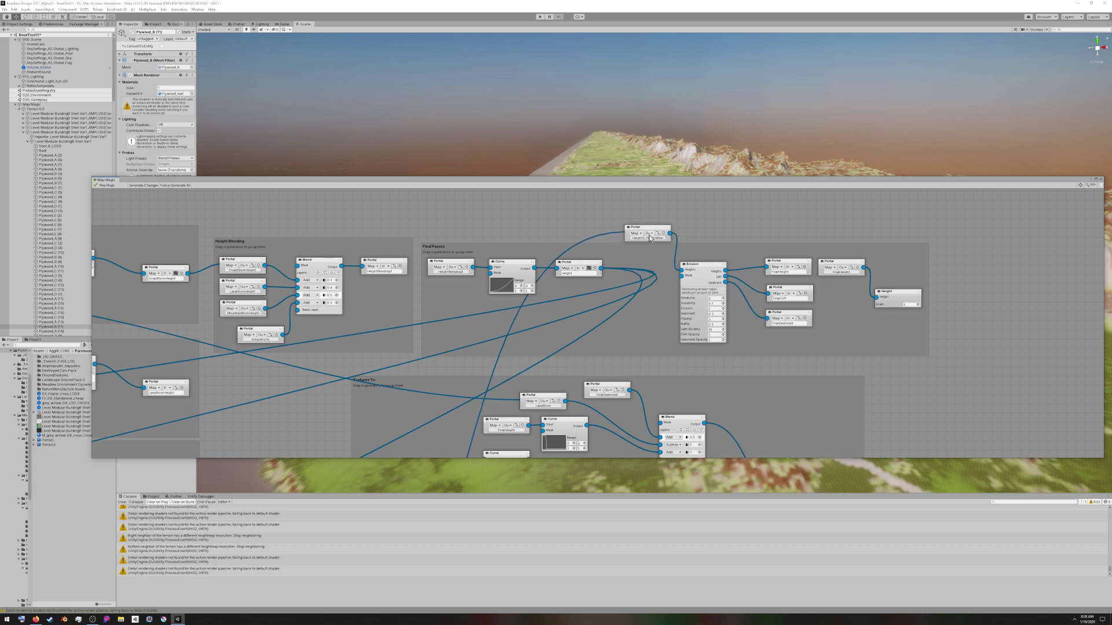
{"action": "left_click_drag", "start_coordinate": [645, 259], "coordinate": [644, 265]}
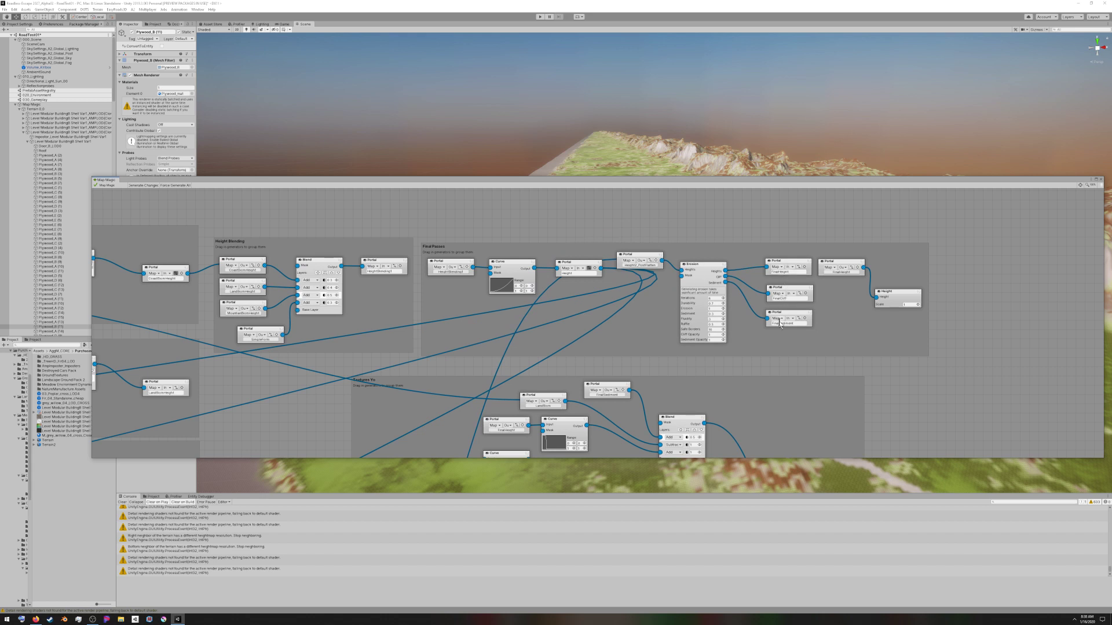
Step: Move the Textures group and its nodes further right, then bring the Slope nodes into view
{"action": "scroll", "coordinate": [725, 313], "scroll_direction": "down", "scroll_amount": 10}
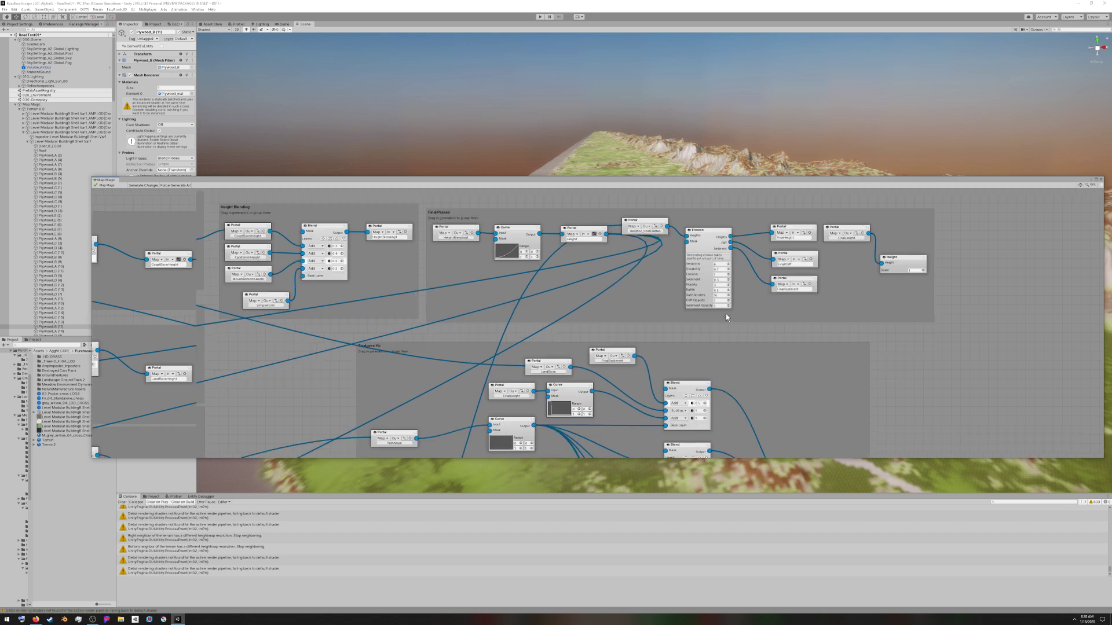
{"action": "left_click_drag", "start_coordinate": [805, 291], "coordinate": [957, 282]}
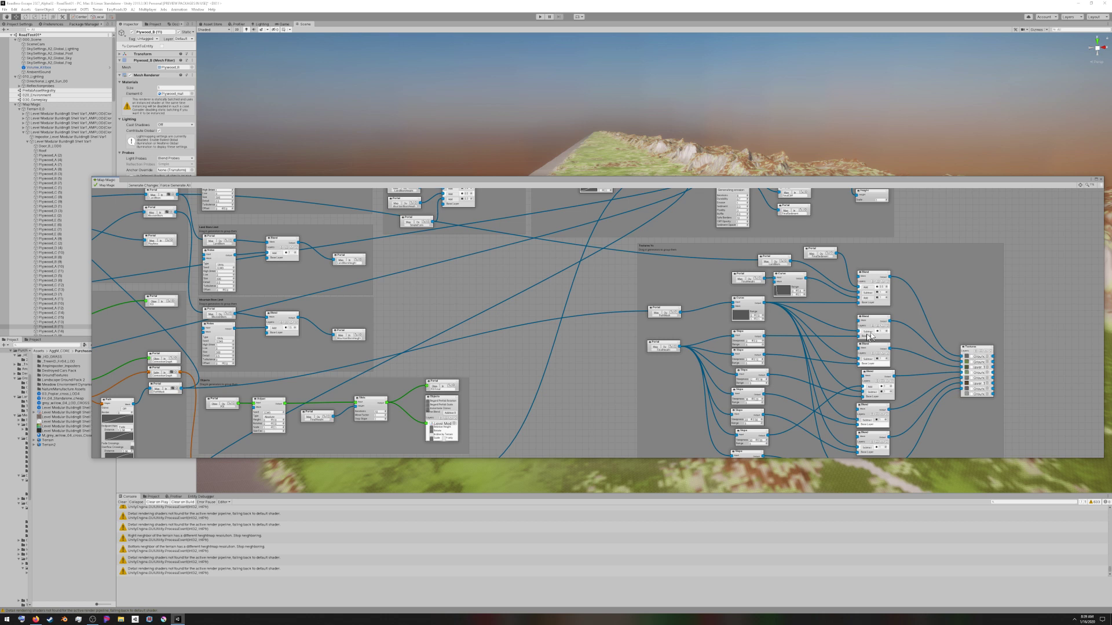
{"action": "middle_click_drag", "start_coordinate": [740, 339], "coordinate": [732, 319]}
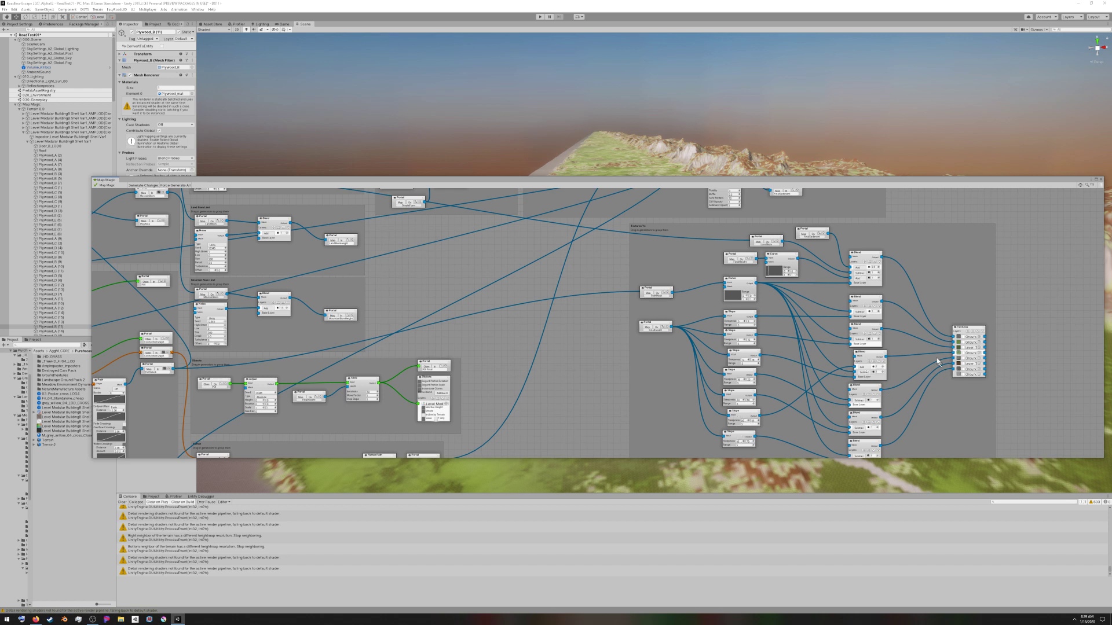
Step: Close the Map Magic graph, survey the terrain's village and roads, and collapse Map Magic's children
{"action": "left_click_drag", "start_coordinate": [1087, 183], "coordinate": [1044, 252]}
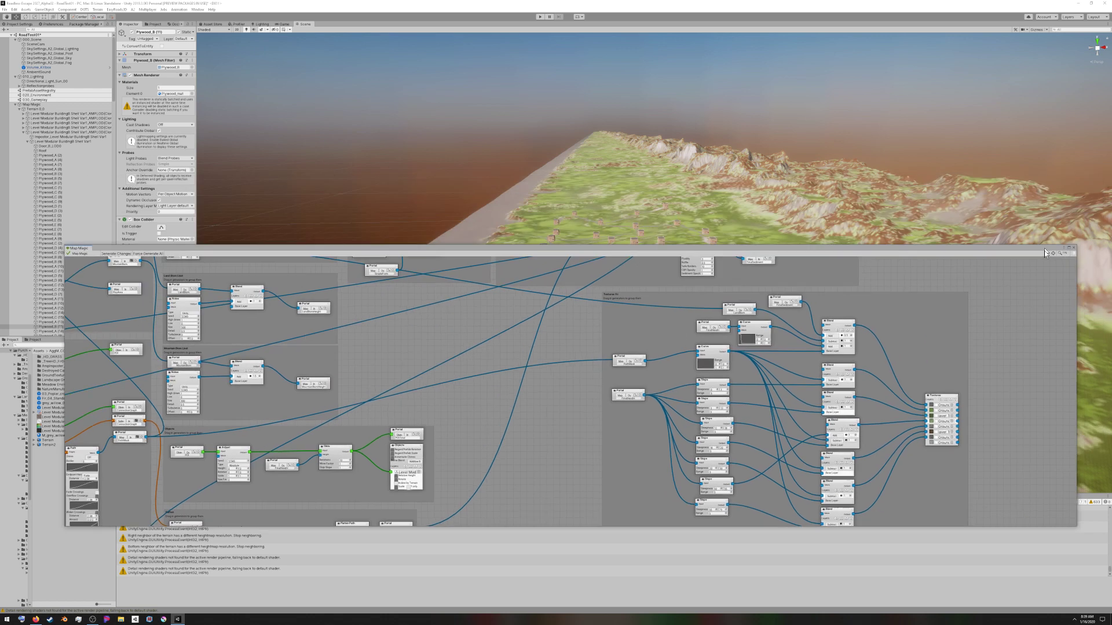
{"action": "scroll", "coordinate": [711, 277], "scroll_direction": "up", "scroll_amount": 5}
{"action": "scroll", "coordinate": [711, 277], "scroll_direction": "down", "scroll_amount": 3}
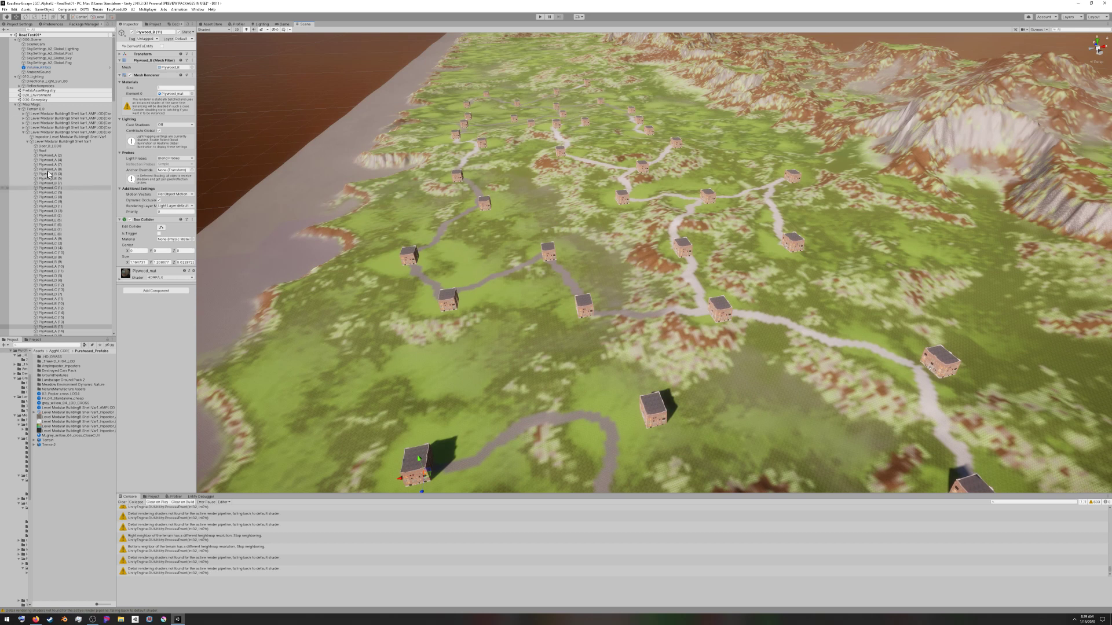
{"action": "left_click_drag", "start_coordinate": [675, 330], "coordinate": [556, 232], "text": "alt"}
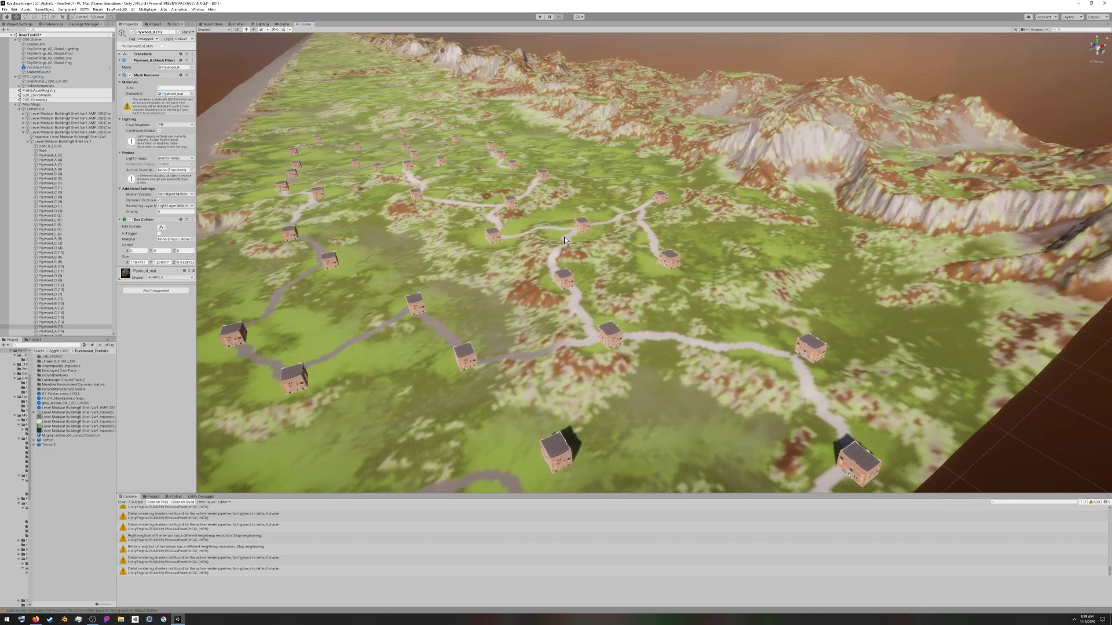
{"action": "left_click_drag", "start_coordinate": [469, 230], "coordinate": [450, 204], "text": "alt"}
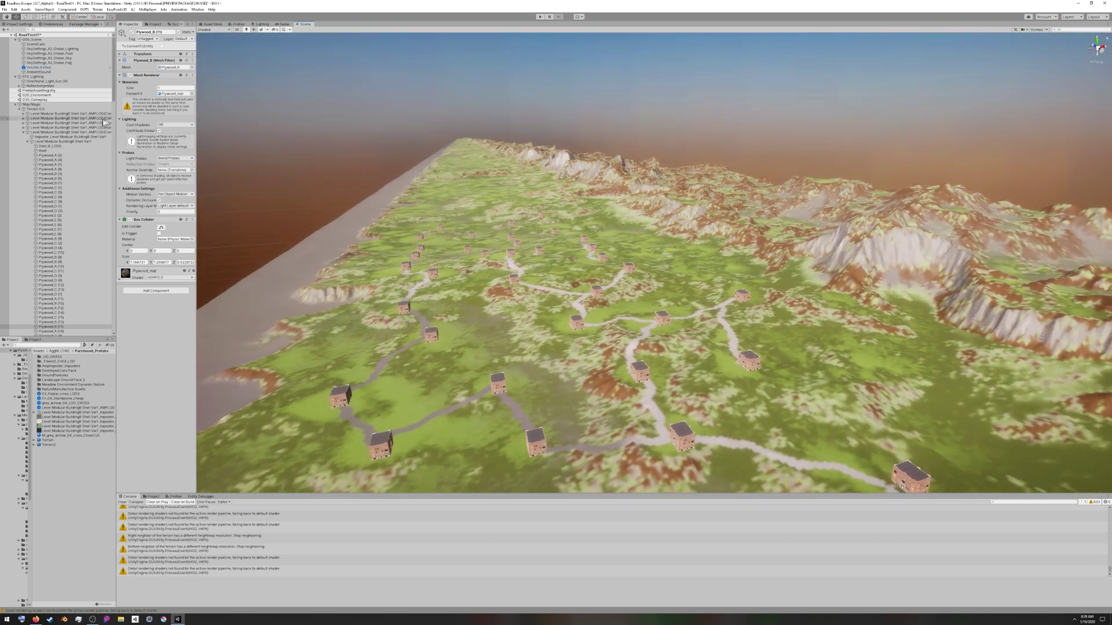
{"action": "left_click", "coordinate": [16, 105]}
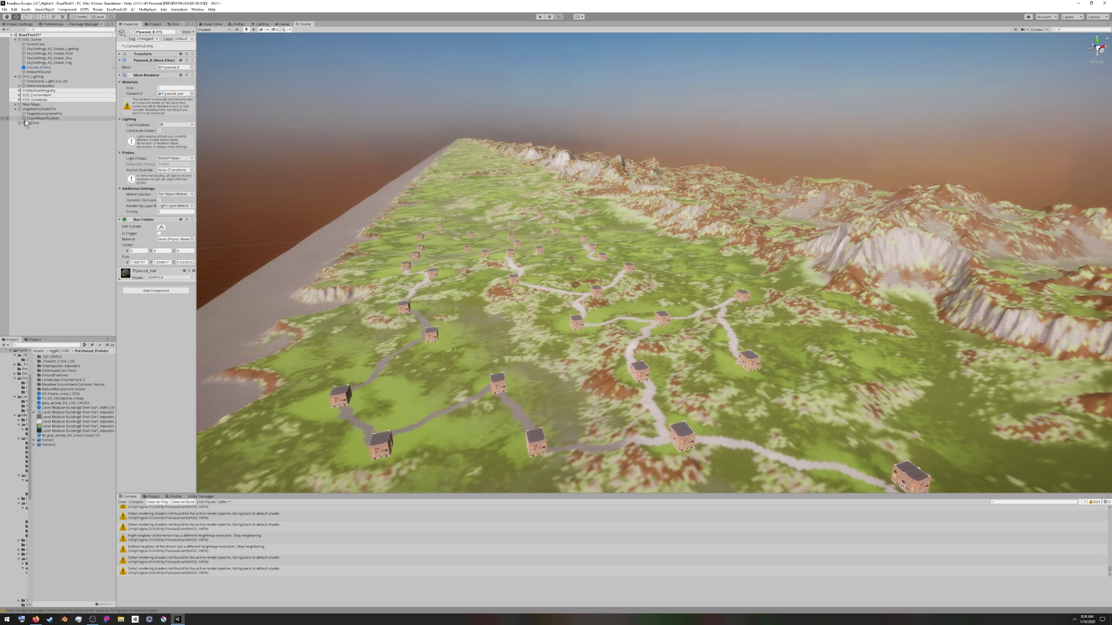
Step: Enable the VegetationSystemPro component so pine trees spawn around the village buildings
{"action": "left_click", "coordinate": [39, 109]}
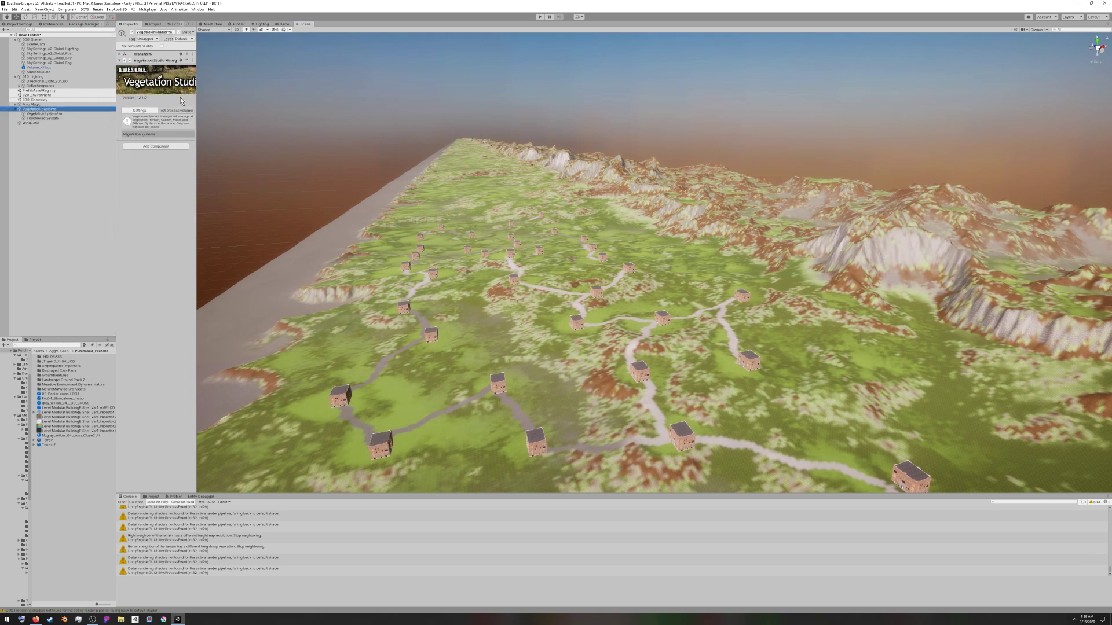
{"action": "left_click", "coordinate": [169, 111]}
{"action": "left_click", "coordinate": [39, 114]}
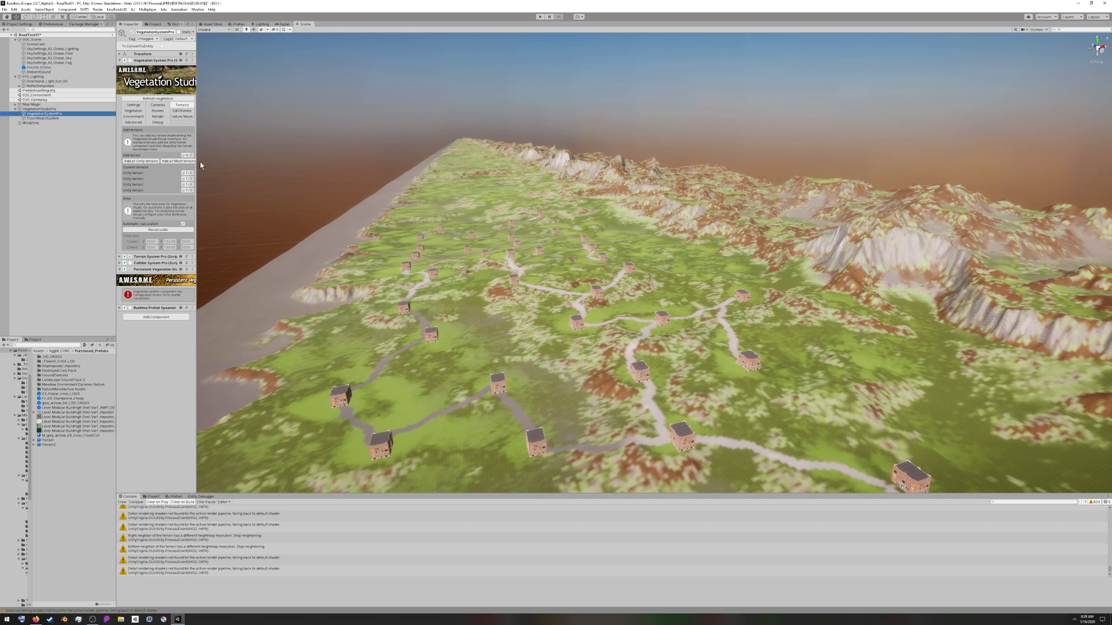
{"action": "left_click_drag", "start_coordinate": [198, 163], "coordinate": [271, 165]}
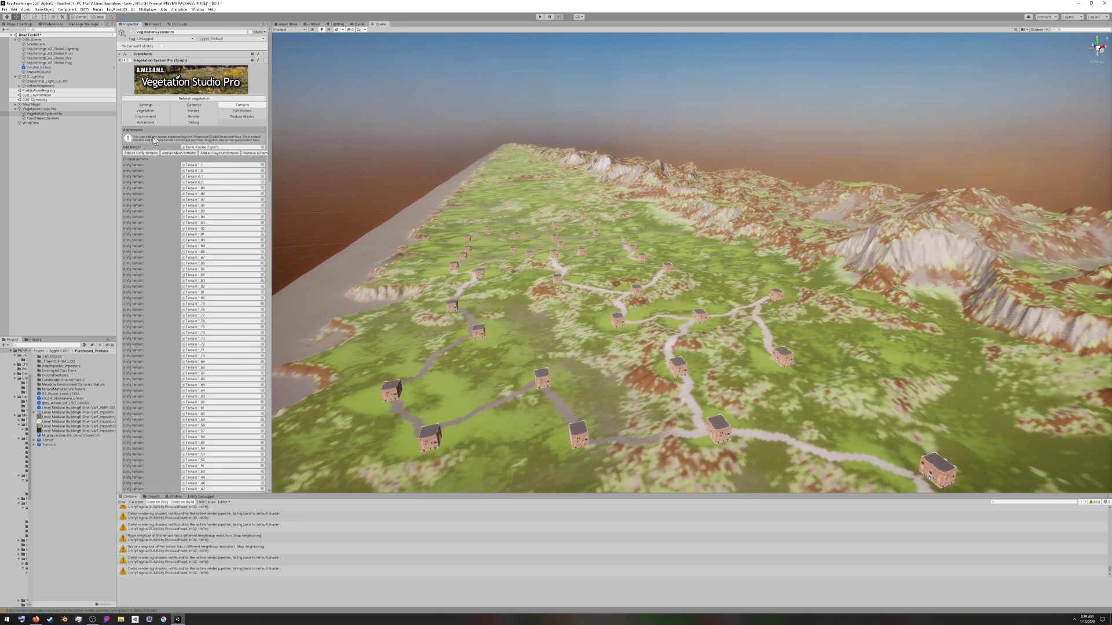
{"action": "right_click_drag", "start_coordinate": [498, 204], "coordinate": [496, 245]}
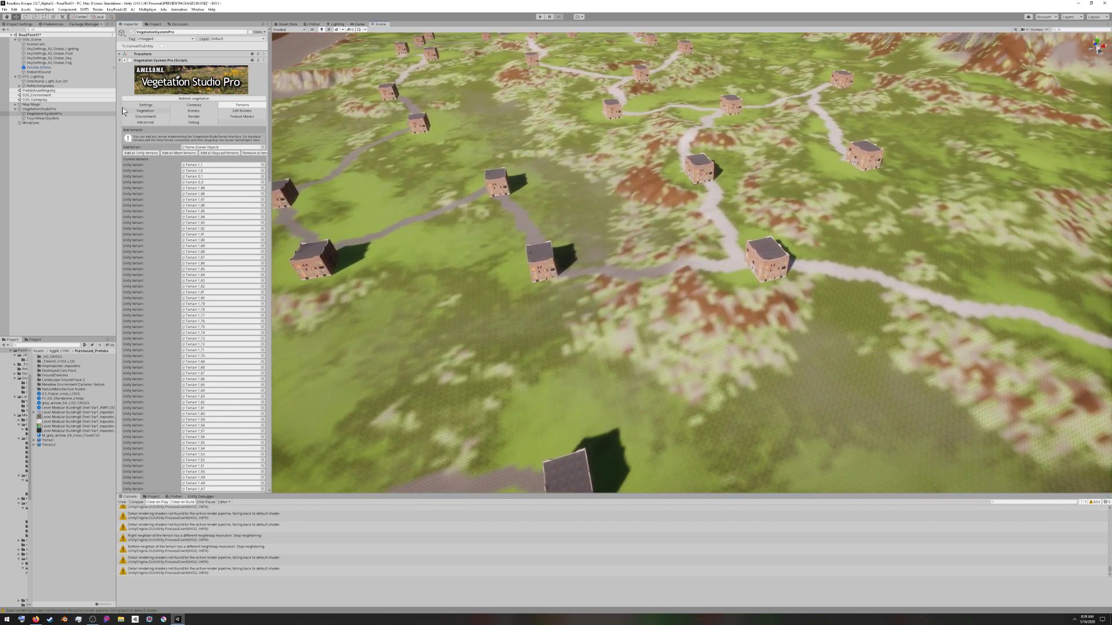
{"action": "left_click", "coordinate": [130, 61]}
{"action": "right_click_drag", "start_coordinate": [470, 172], "coordinate": [323, 189]}
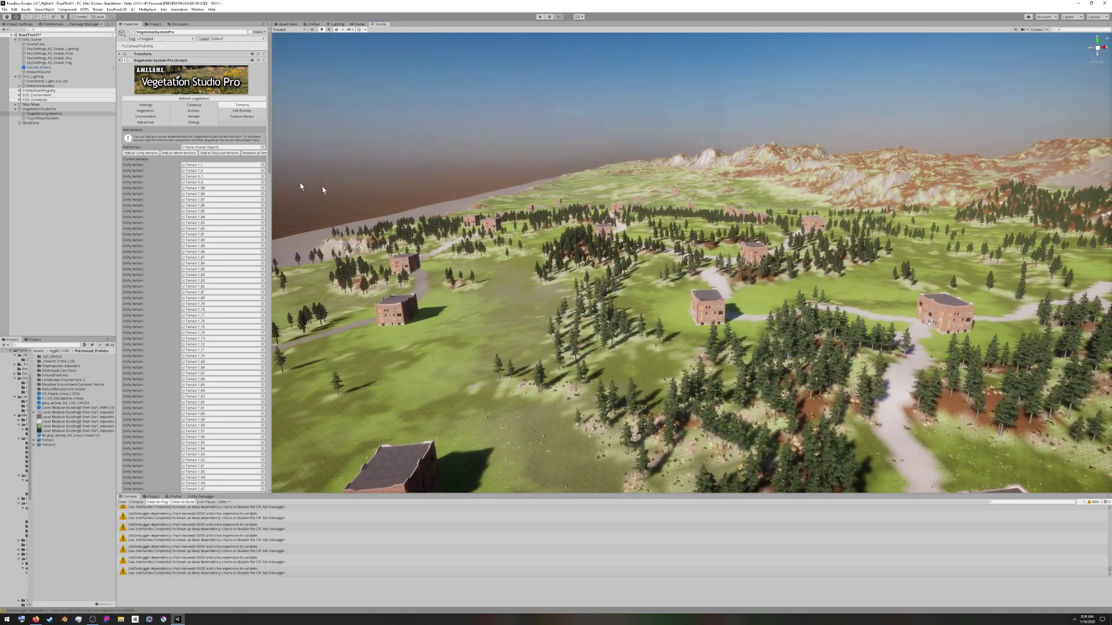
Step: Show the Vegetation tab's distance and density settings, then fly over the forest to the central building
{"action": "left_click", "coordinate": [144, 110]}
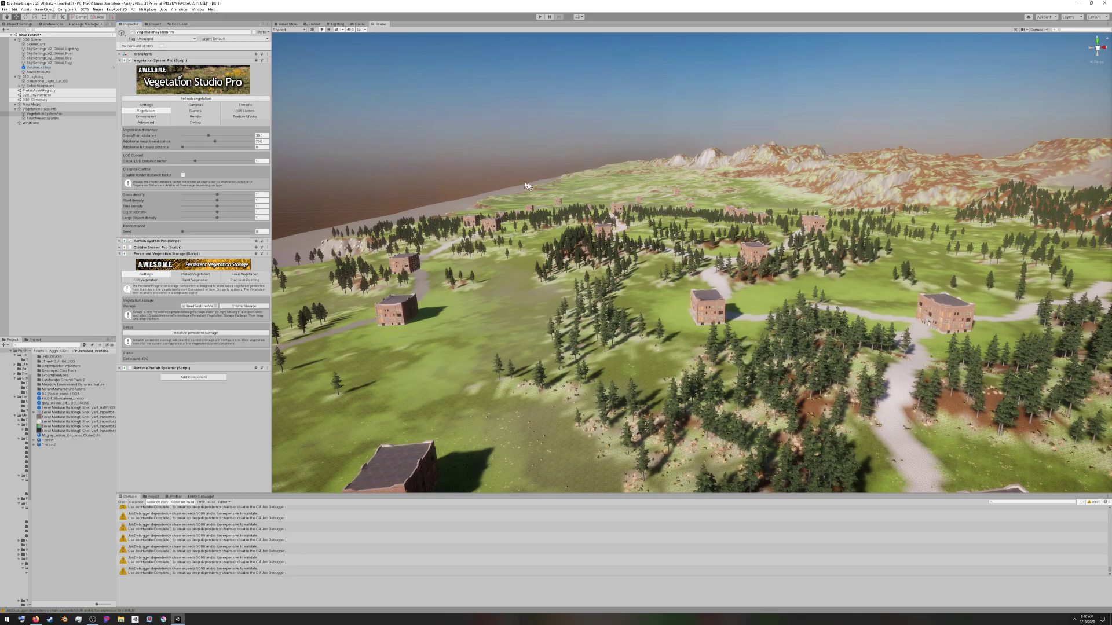
{"action": "right_click_drag", "start_coordinate": [527, 185], "coordinate": [754, 220]}
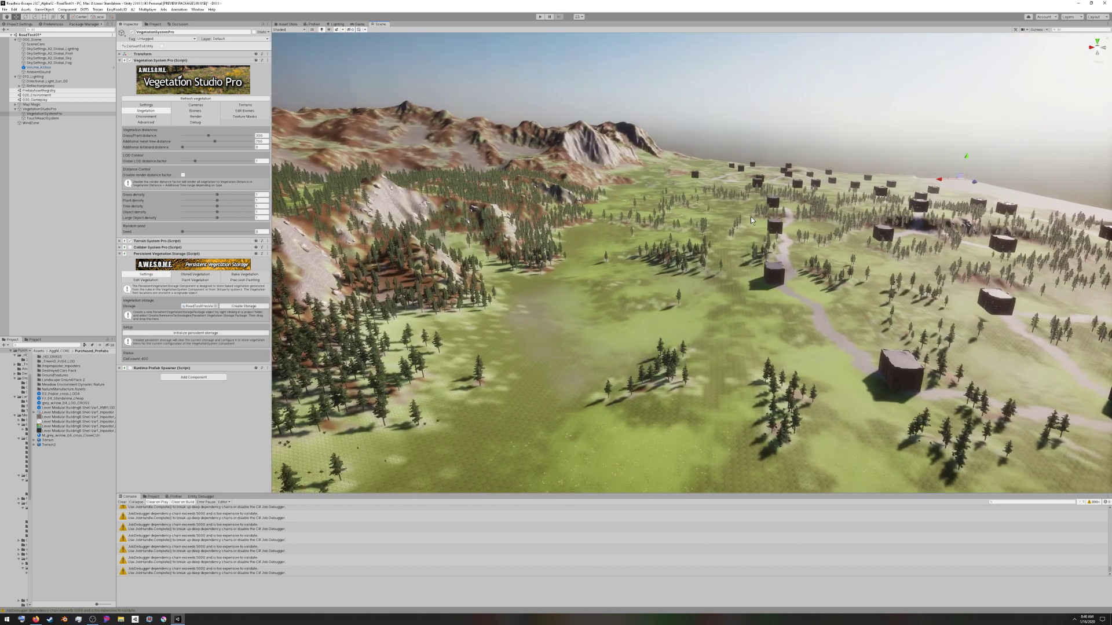
{"action": "right_click_drag", "start_coordinate": [568, 216], "coordinate": [744, 265]}
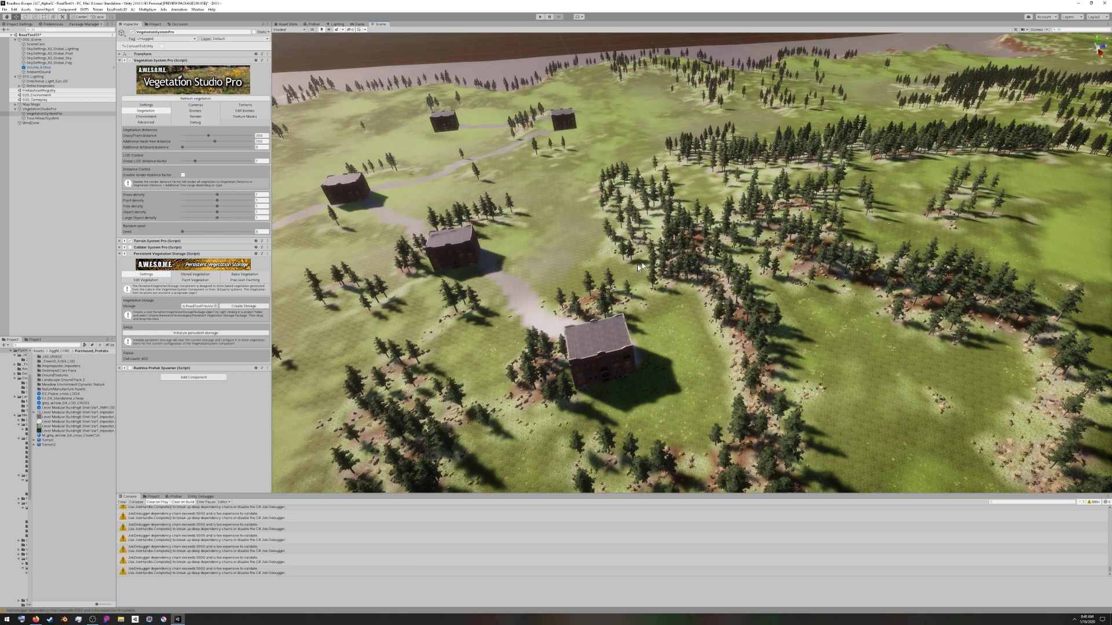
{"action": "right_click_drag", "start_coordinate": [641, 267], "coordinate": [695, 281]}
{"action": "key", "text": "w"}
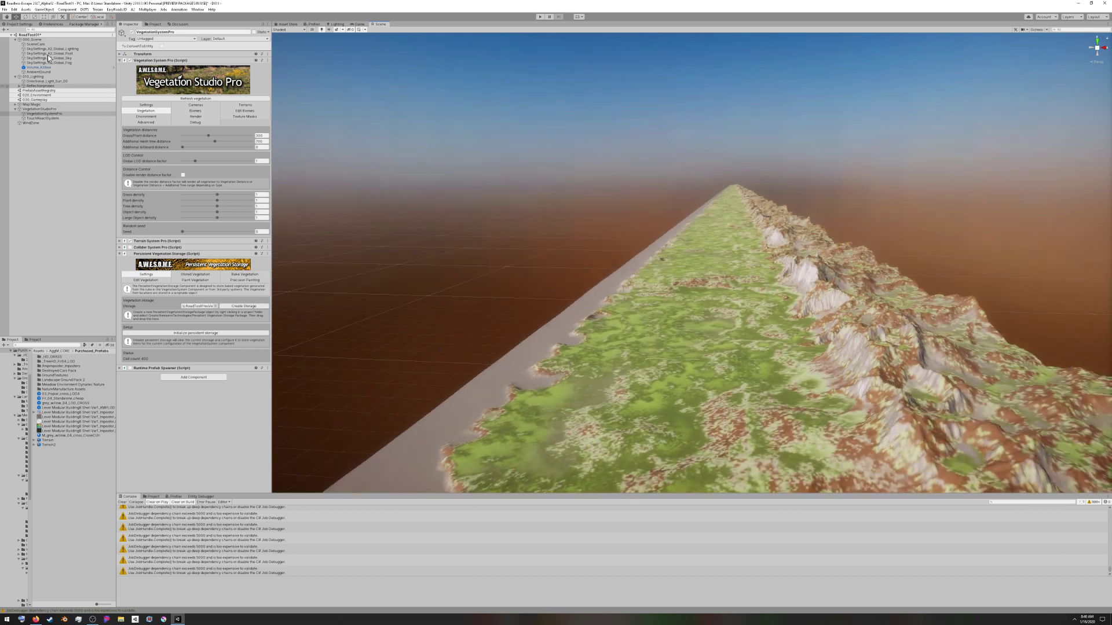